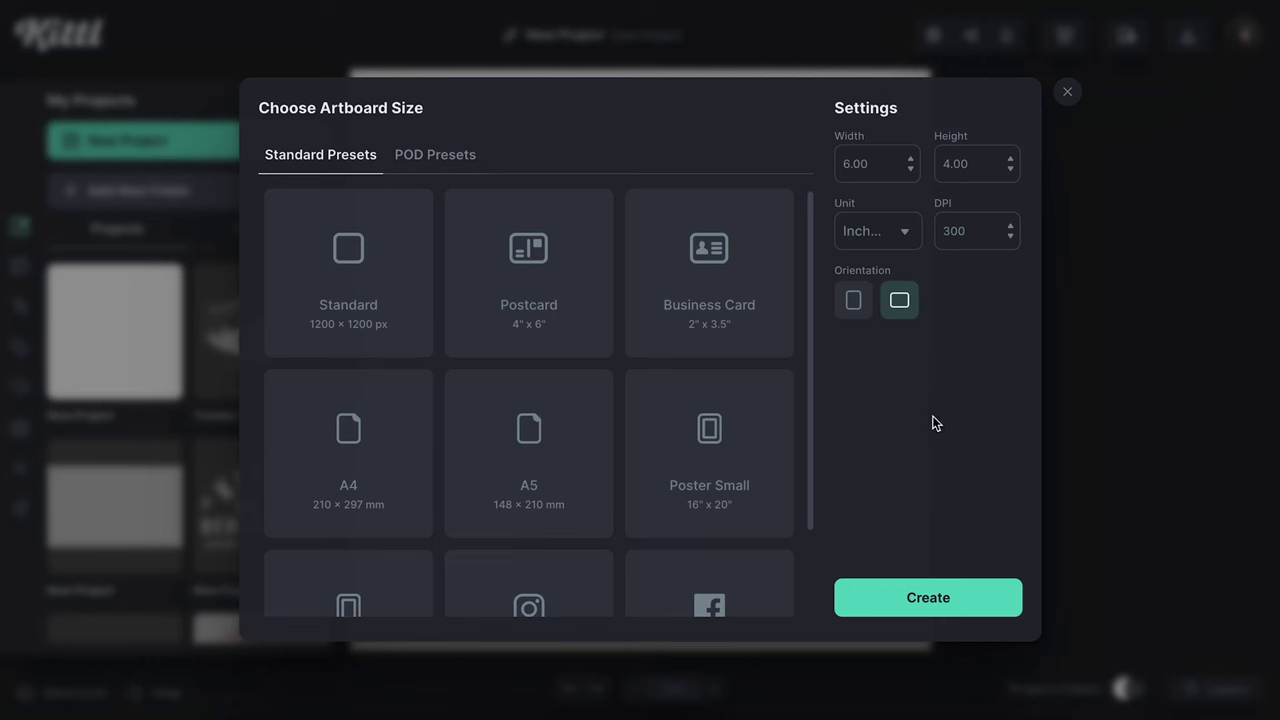
Create a new 6 × 4 inch landscape project canvas.
click(926, 598)
Darken the background to near-black and add a wide ellipse centred on the canvas.
click(1026, 173)
drag(843, 303, 706, 374)
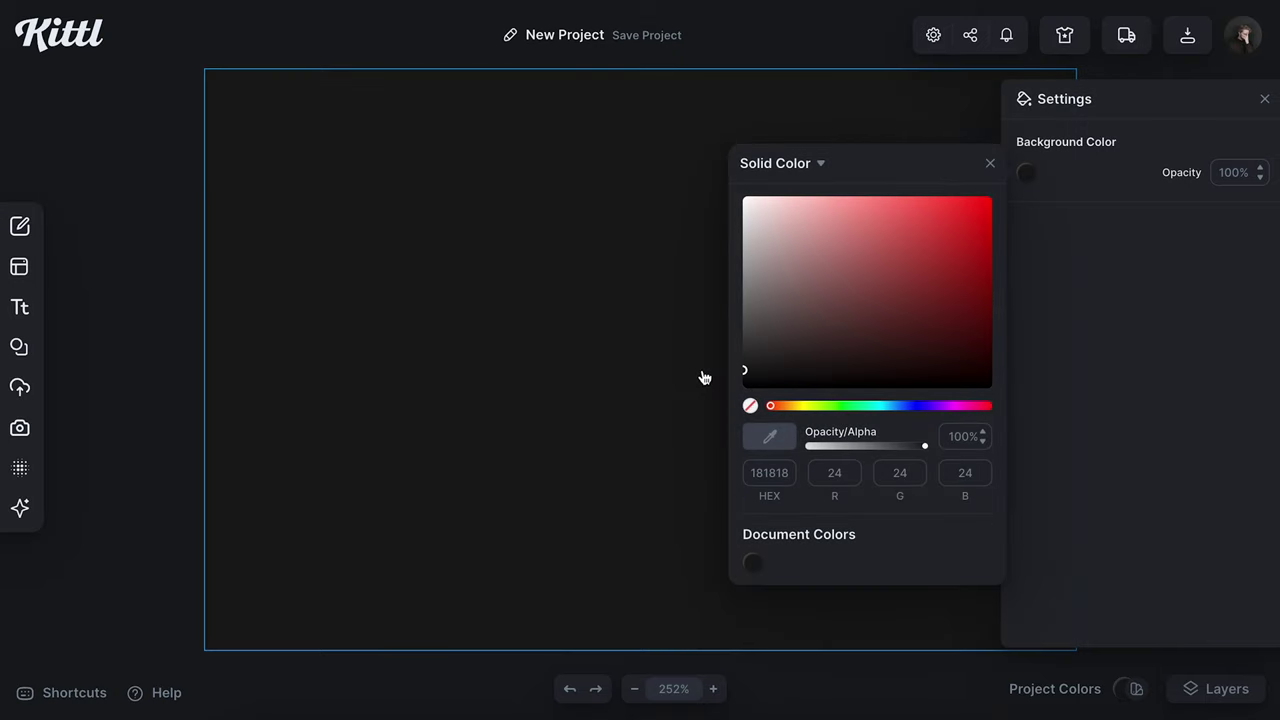
click(22, 348)
click(197, 472)
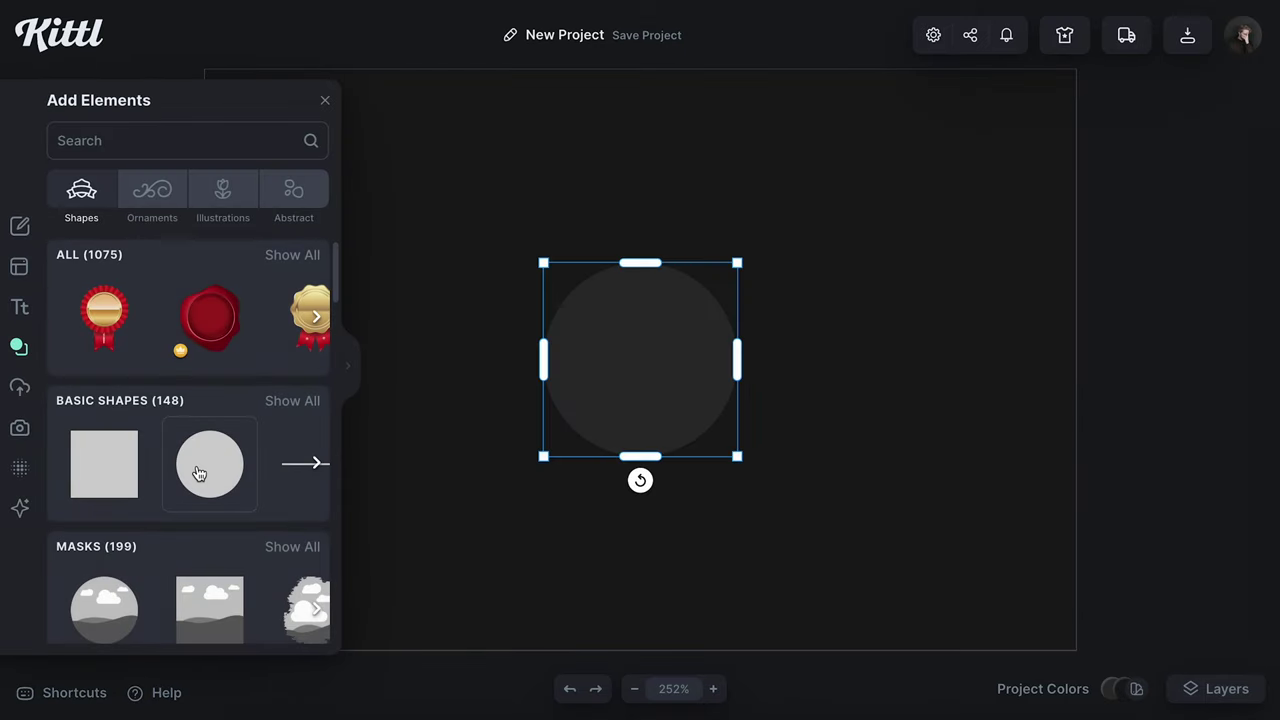
drag(744, 359, 920, 359)
click(1070, 249)
click(1179, 249)
Remove the ellipse's fill and give it a cream #f3eedd outline of weight 3.20.
click(1024, 173)
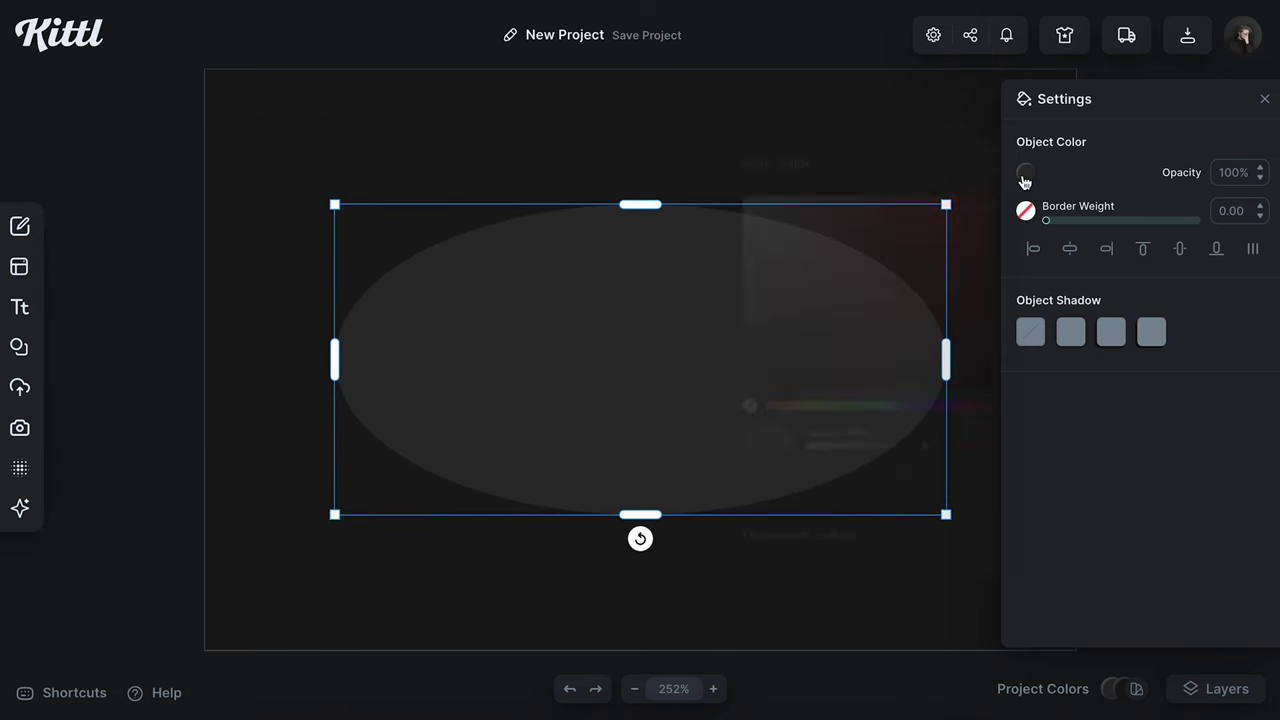
click(750, 405)
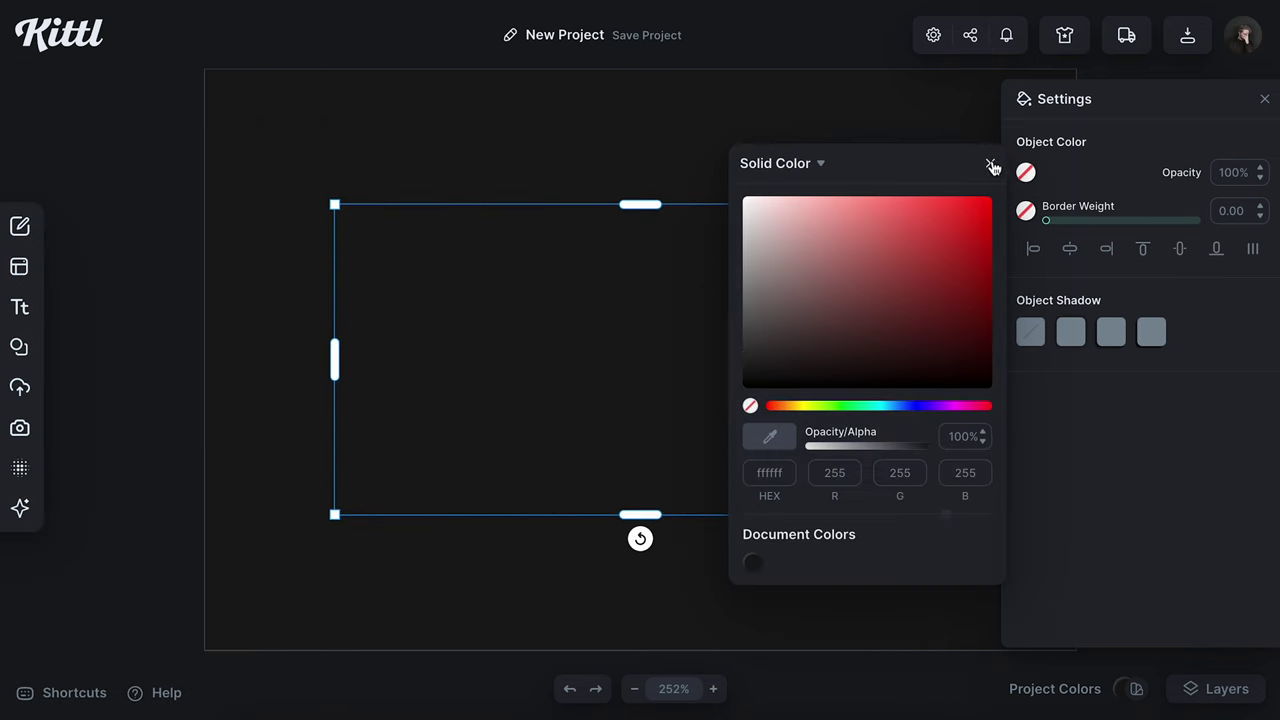
click(990, 163)
click(1026, 212)
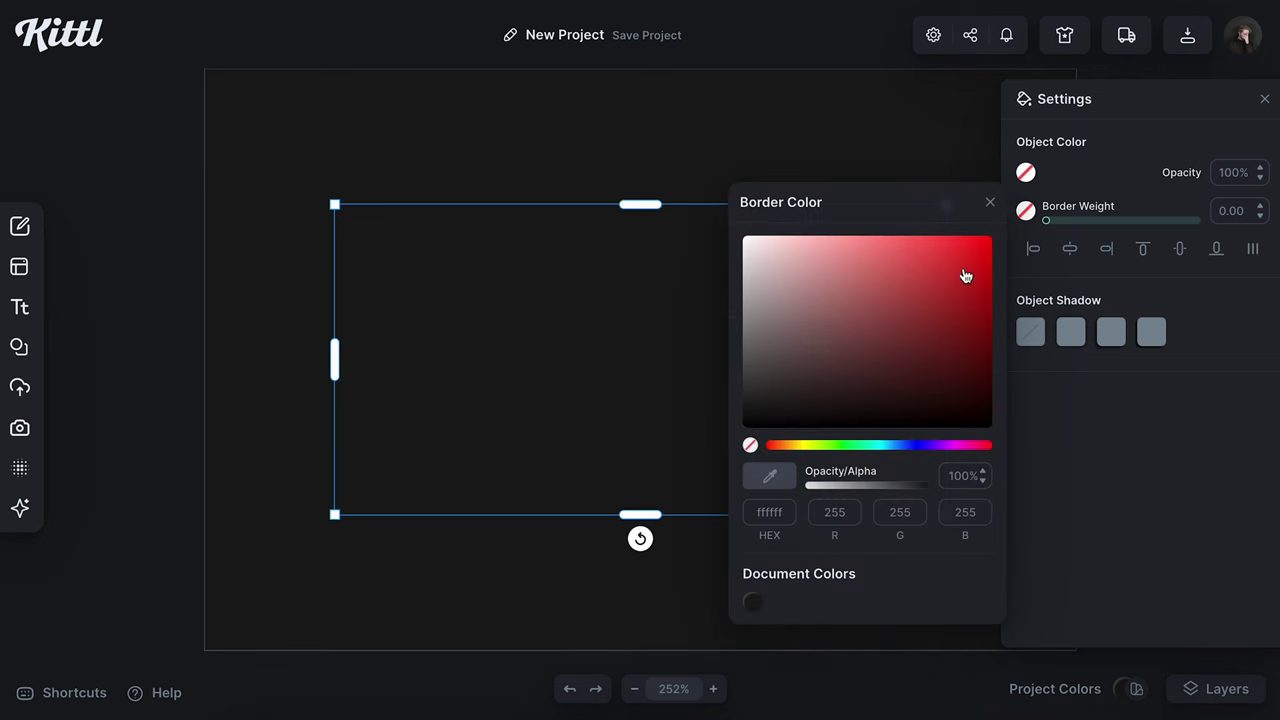
click(799, 447)
click(769, 268)
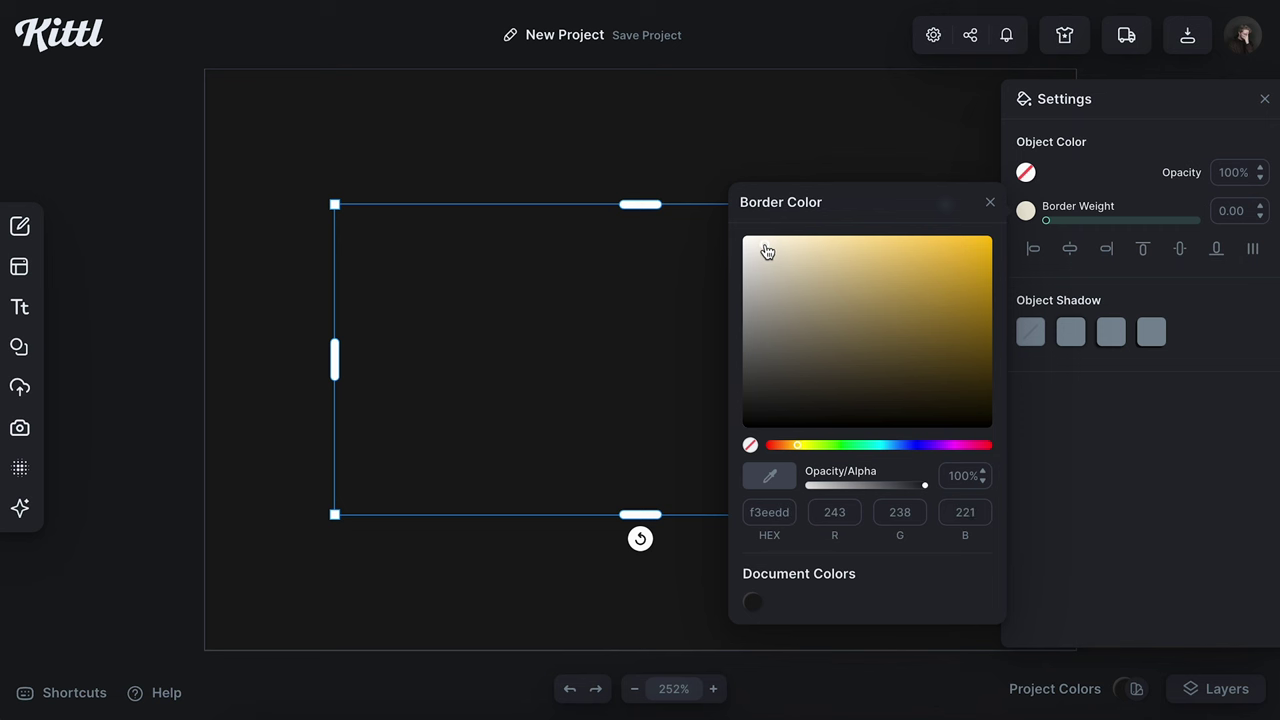
click(990, 205)
drag(1046, 220, 1051, 222)
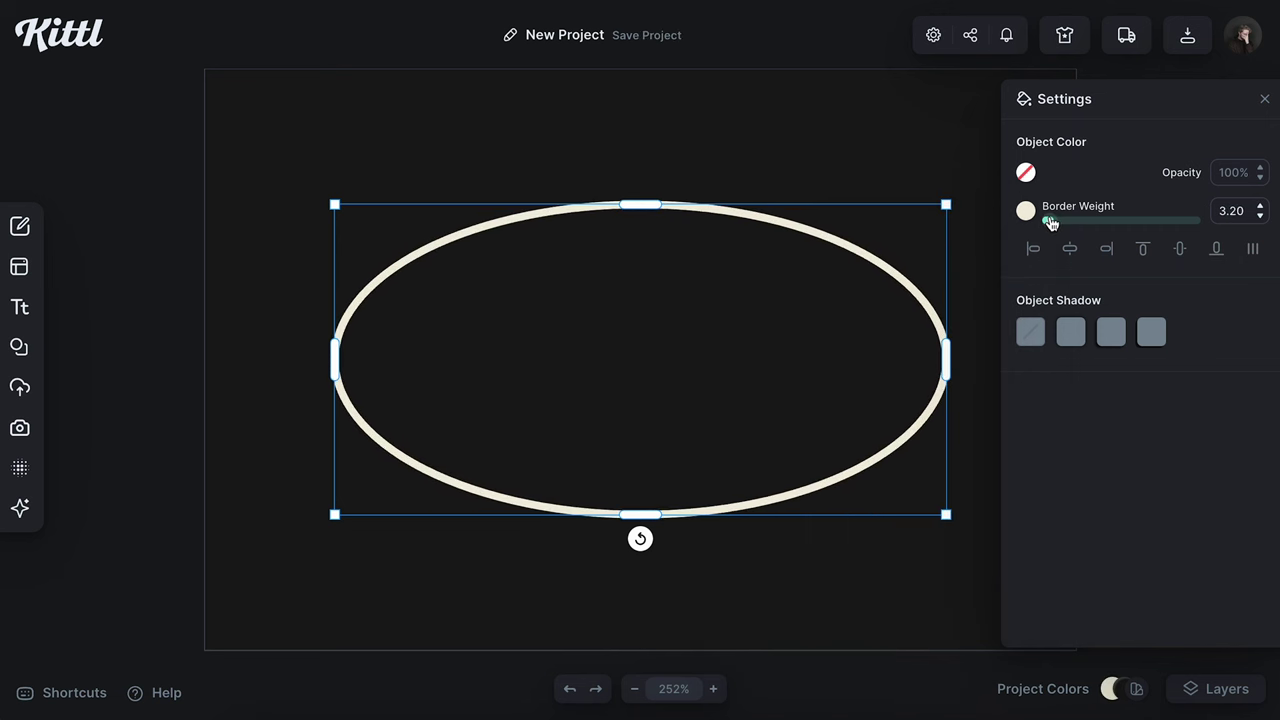
key(Escape)
Add the snowy peak photo from a 'mountains' photo search and enlarge it.
click(20, 427)
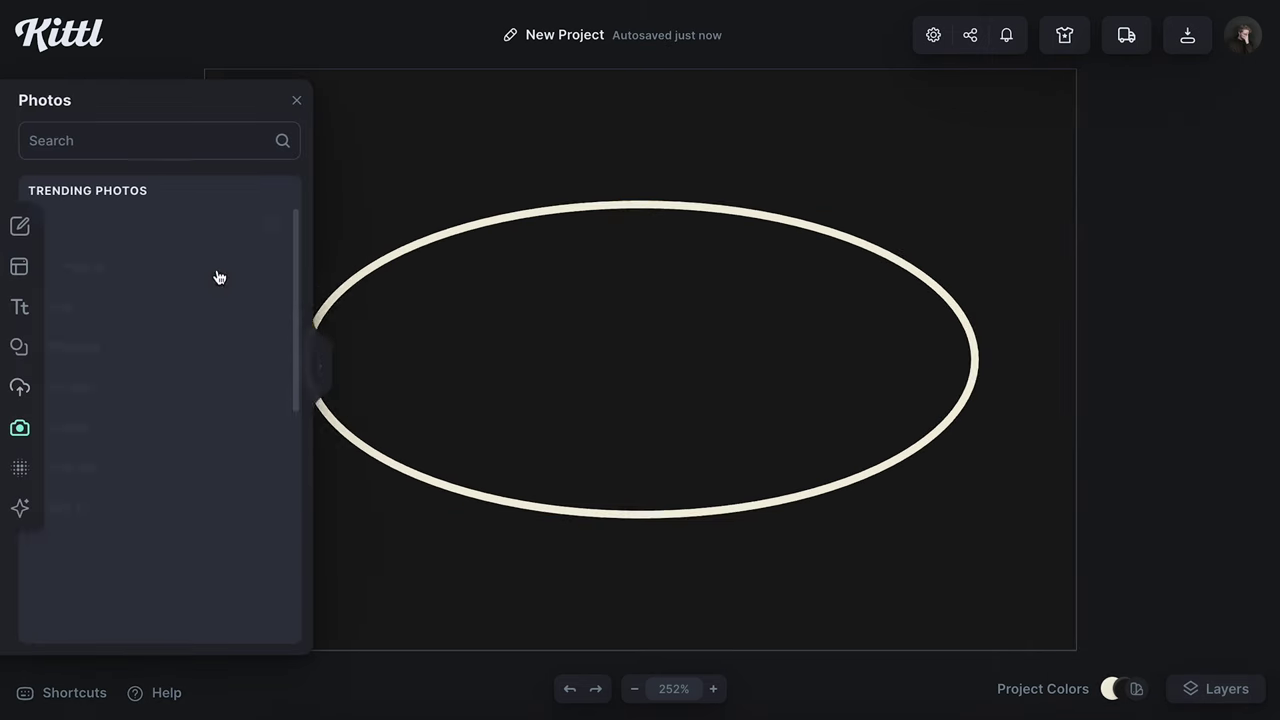
click(180, 147)
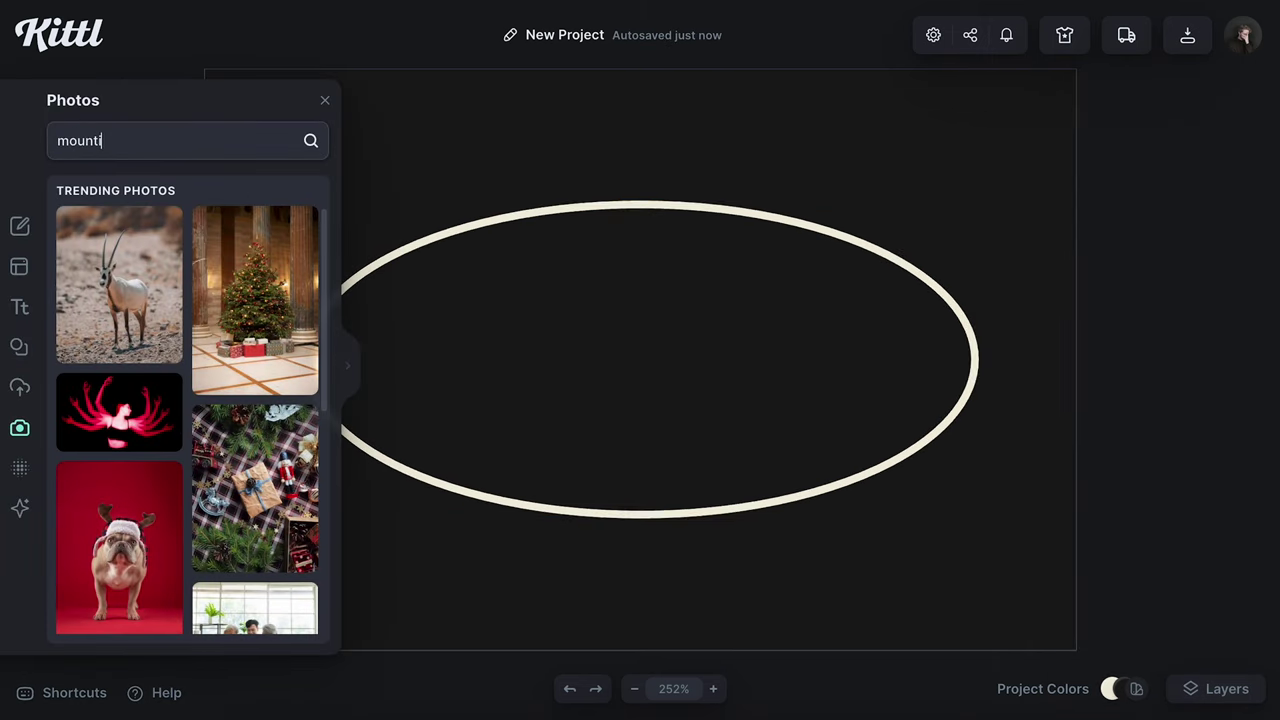
key(Return)
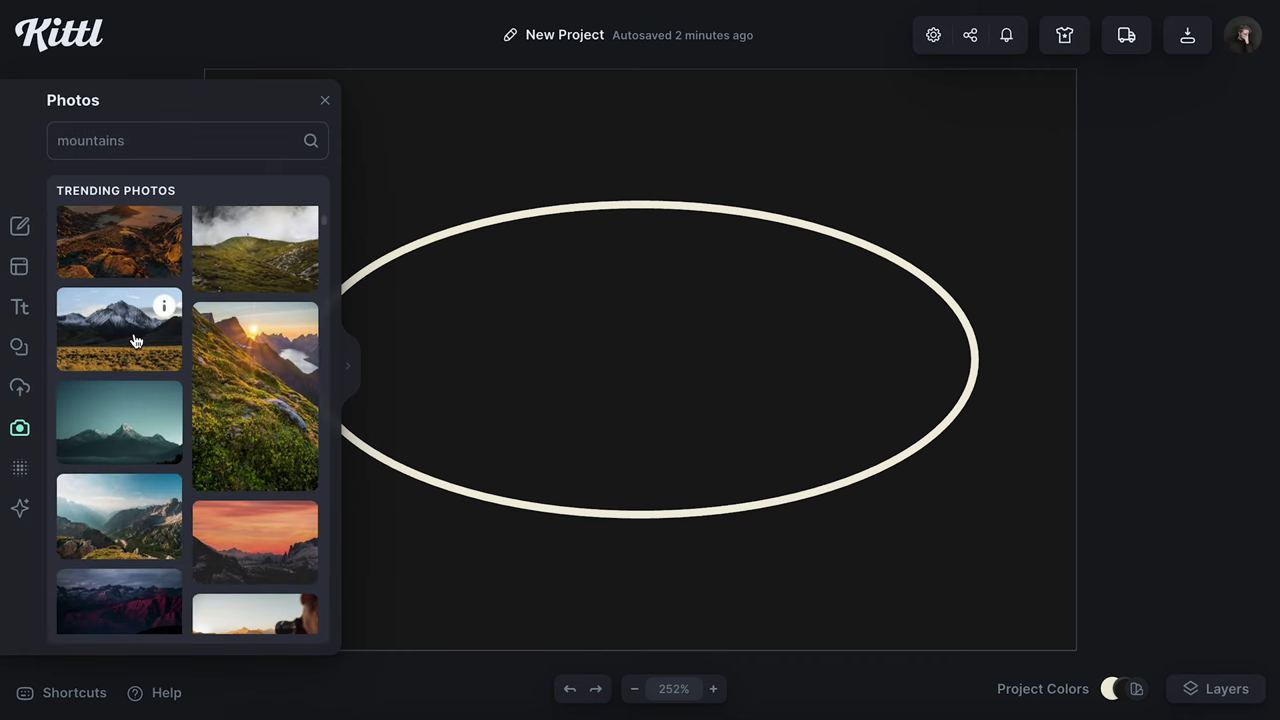
click(136, 341)
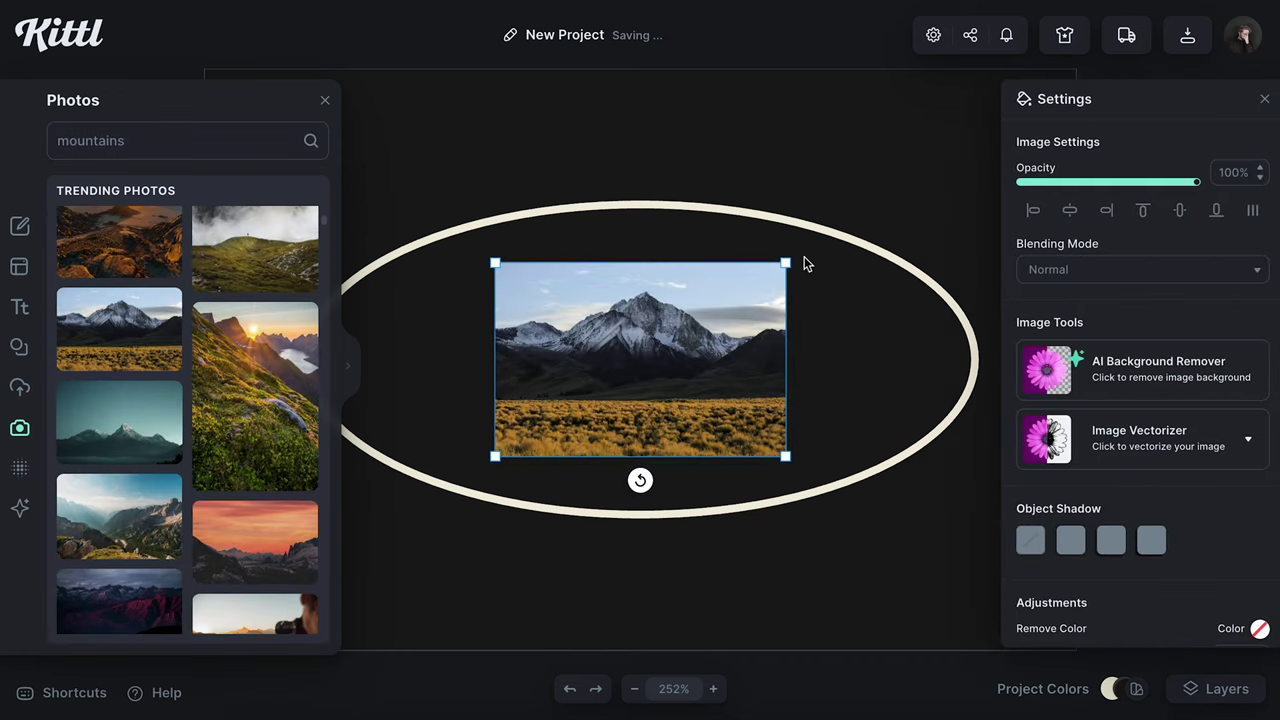
drag(790, 262, 986, 129)
Crop the photo to remove the meadow at the bottom and strips on both sides.
double_click(721, 444)
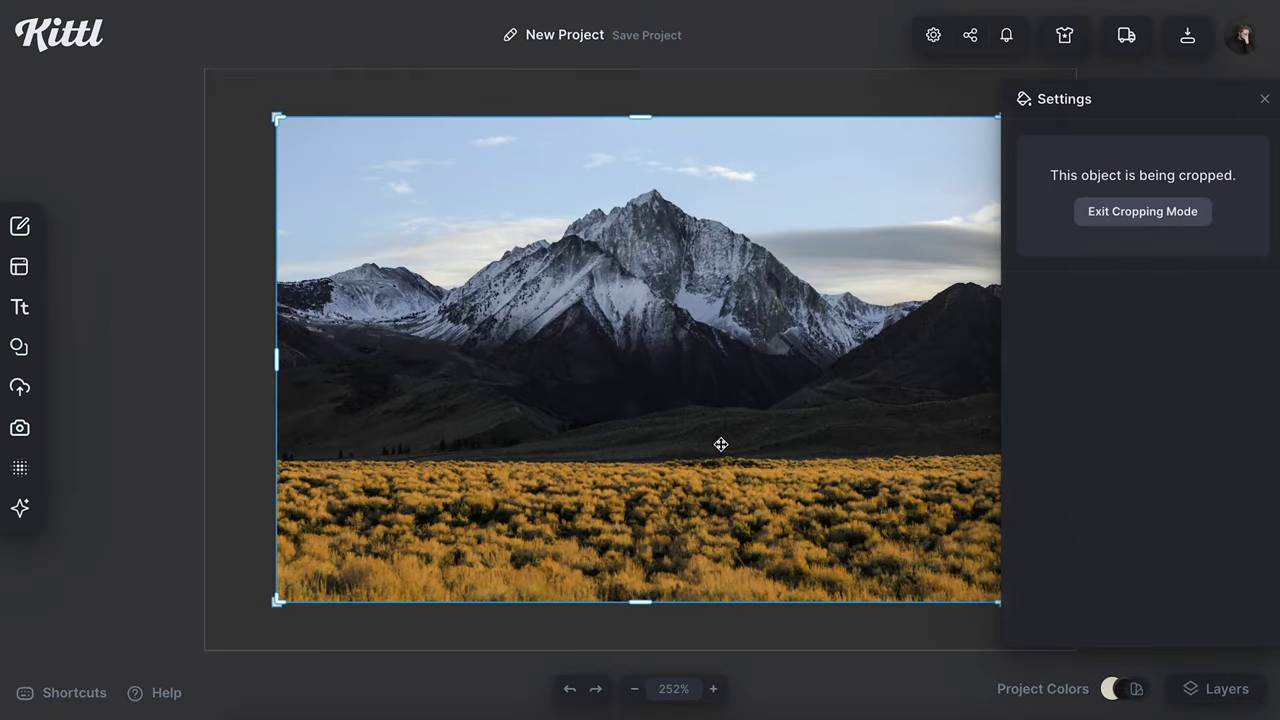
drag(641, 602, 646, 437)
scroll(651, 437, right, 3)
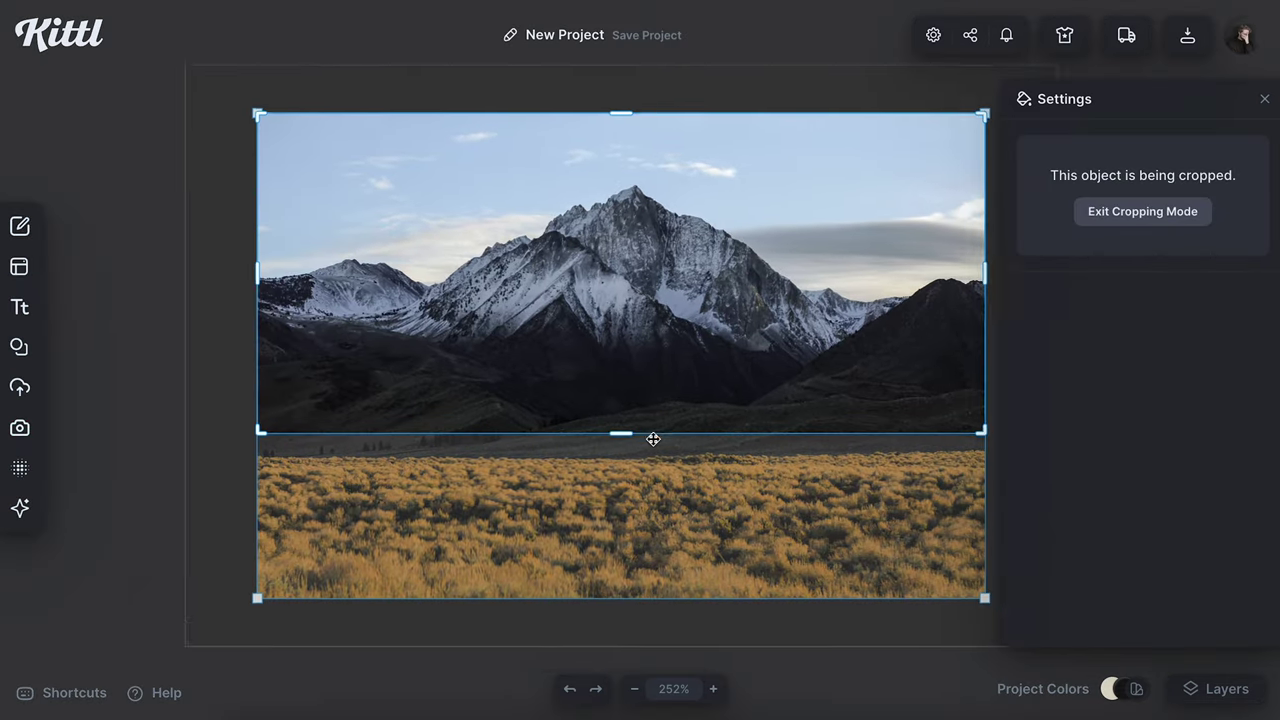
drag(916, 252, 865, 252)
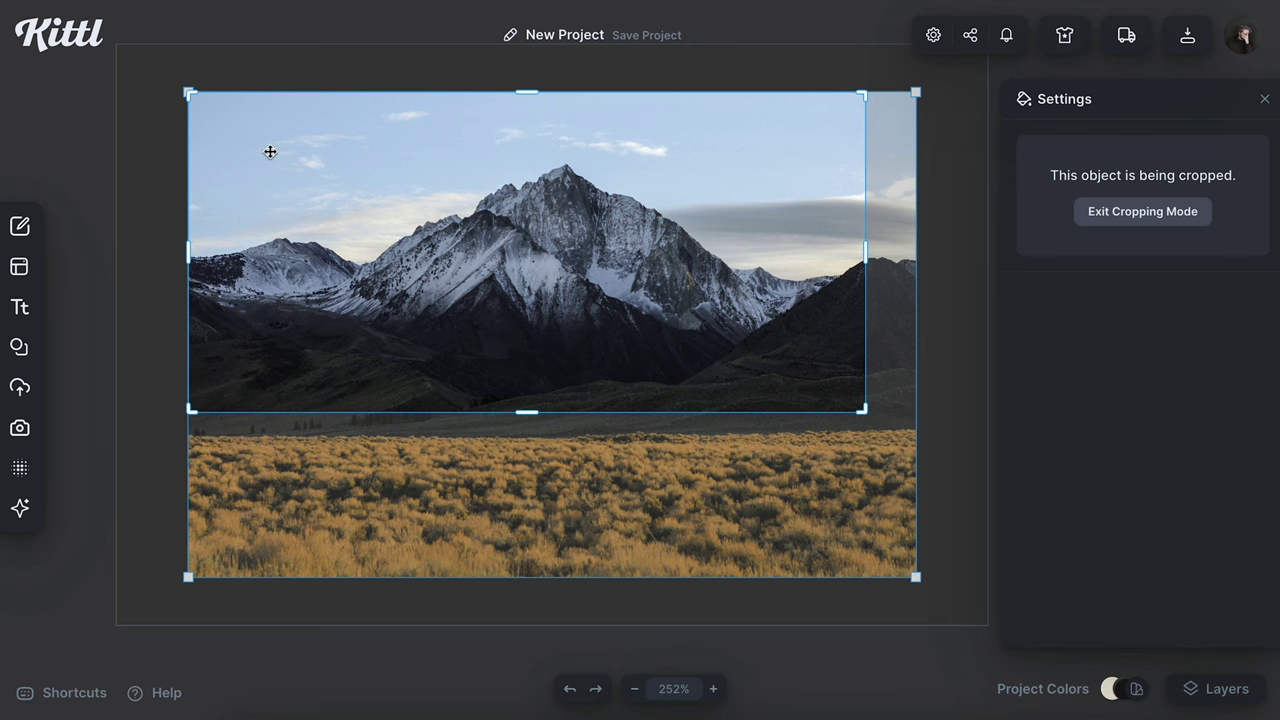
drag(187, 253, 290, 253)
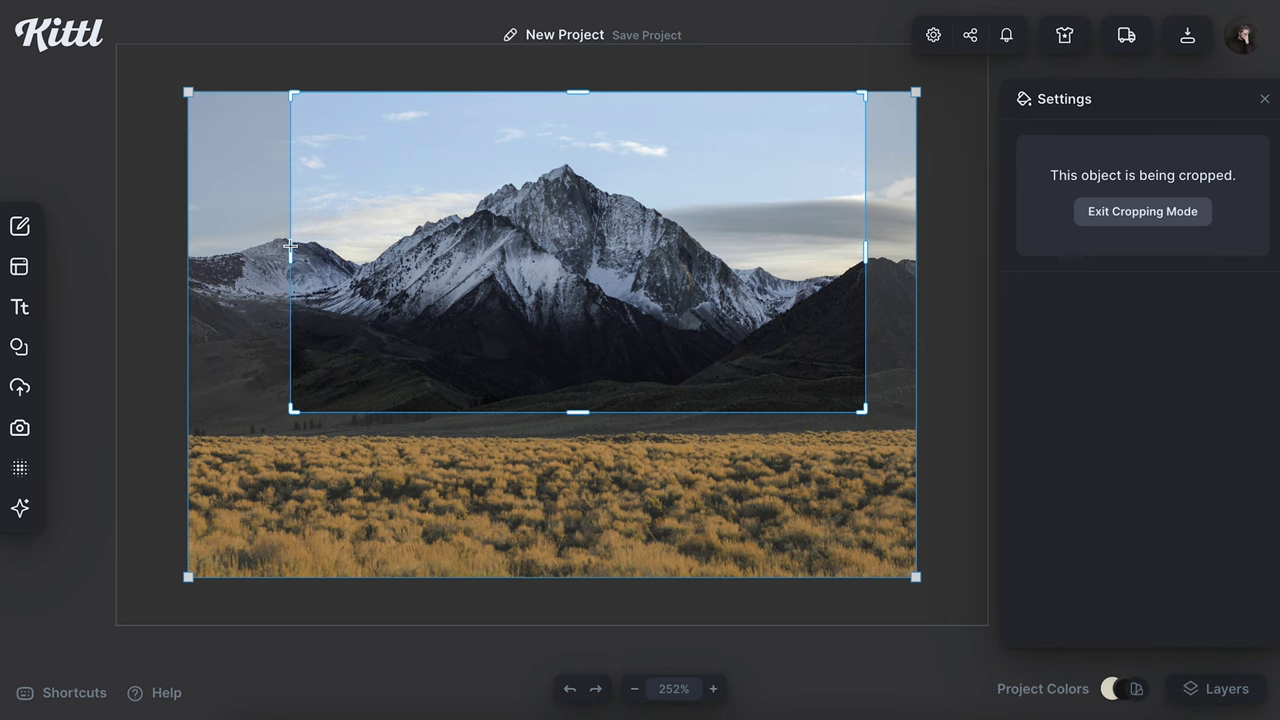
click(1114, 211)
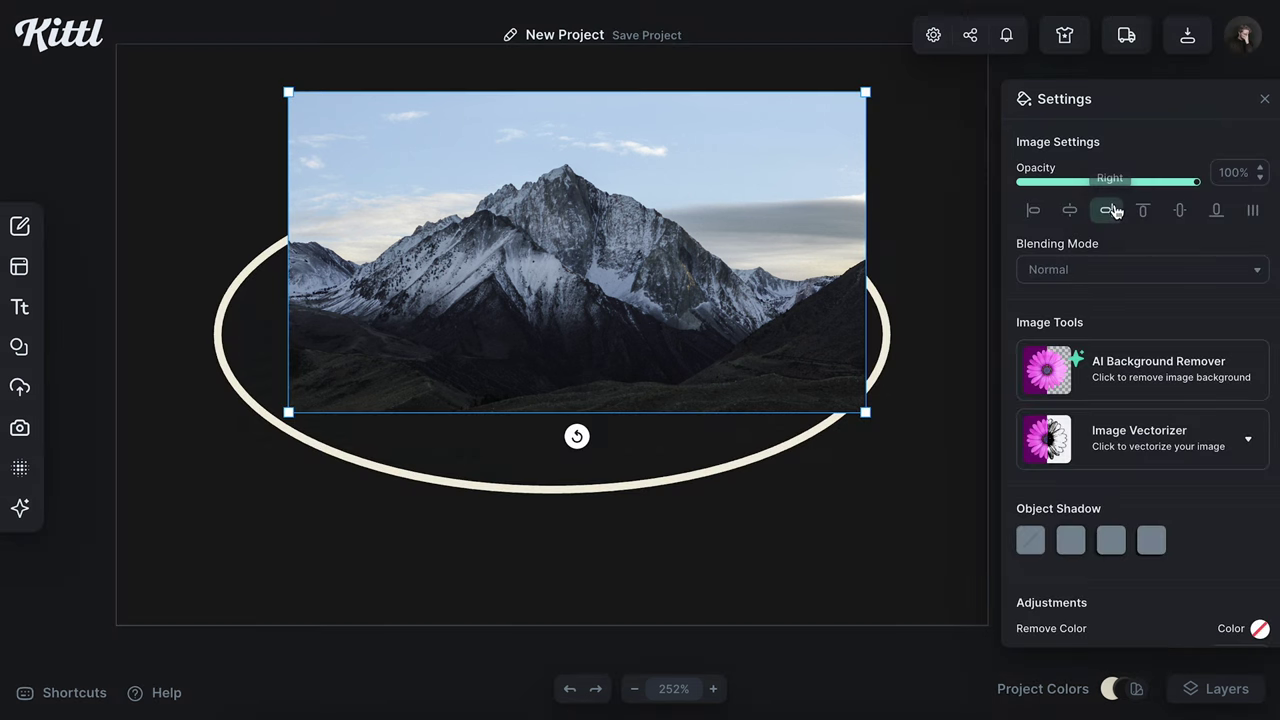
click(1150, 455)
Vectorize the mountain photo and colour it with the document's cream swatch.
click(1122, 545)
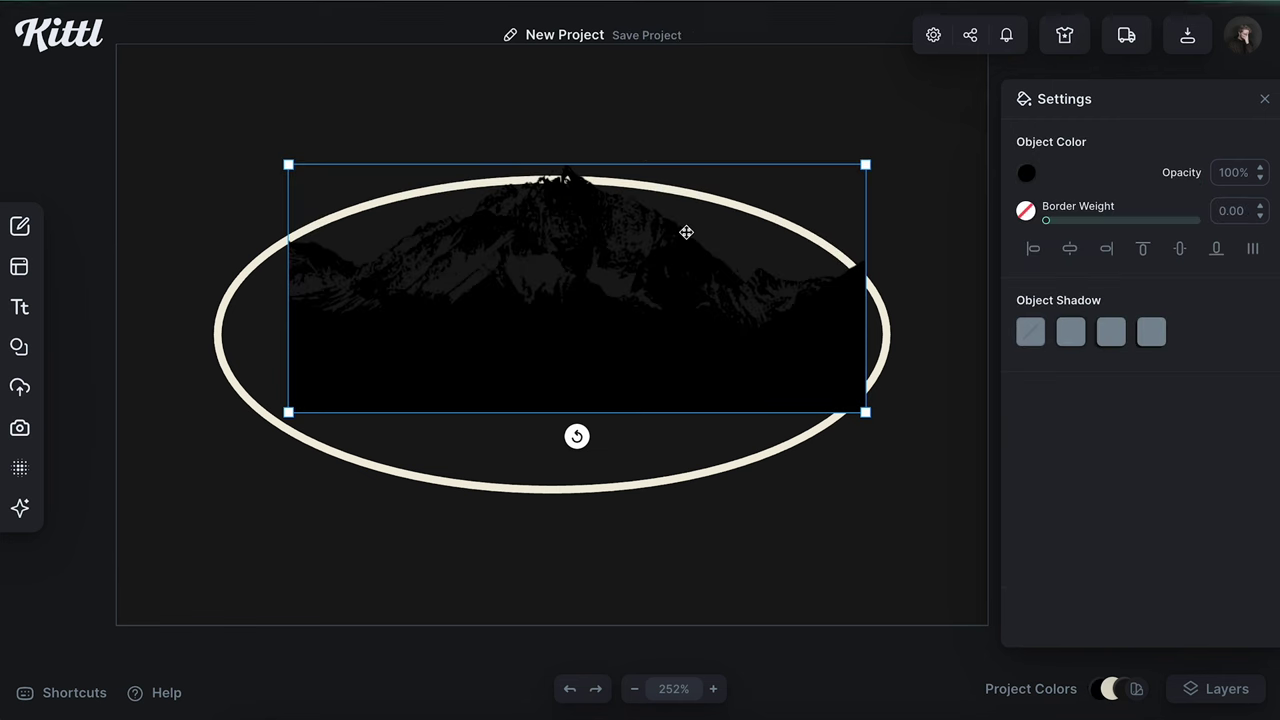
click(1028, 174)
click(752, 563)
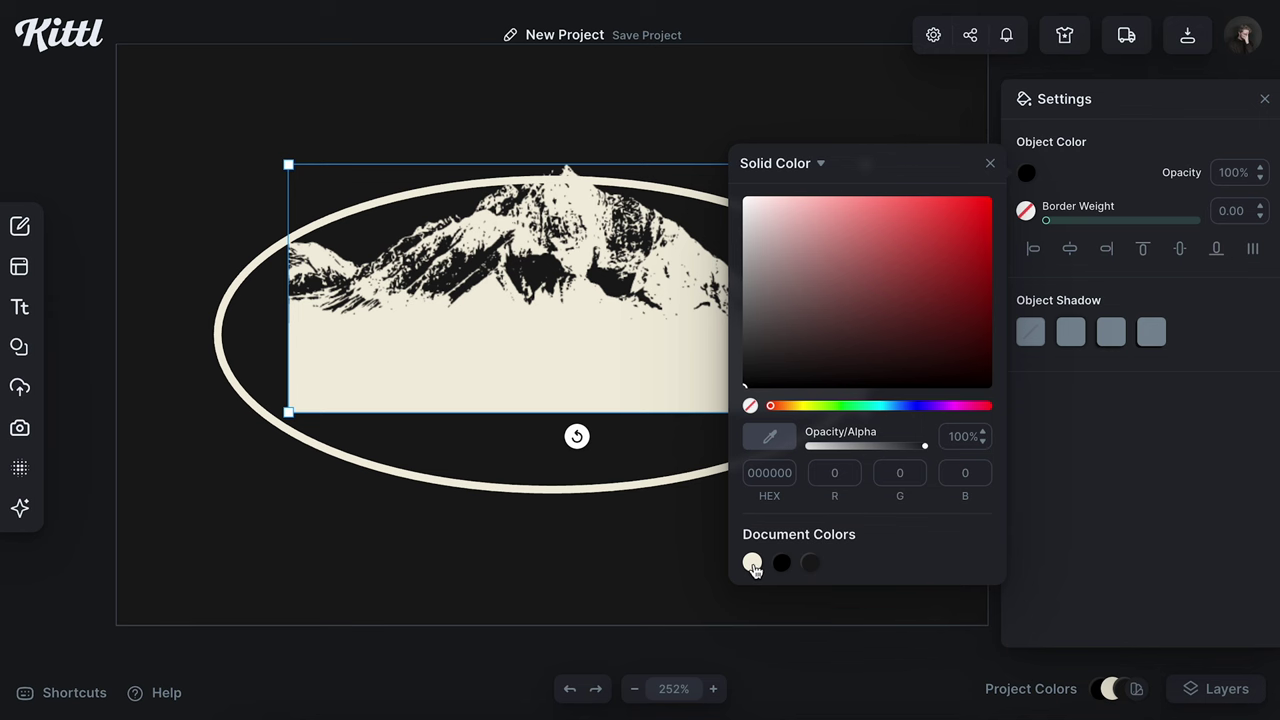
click(989, 164)
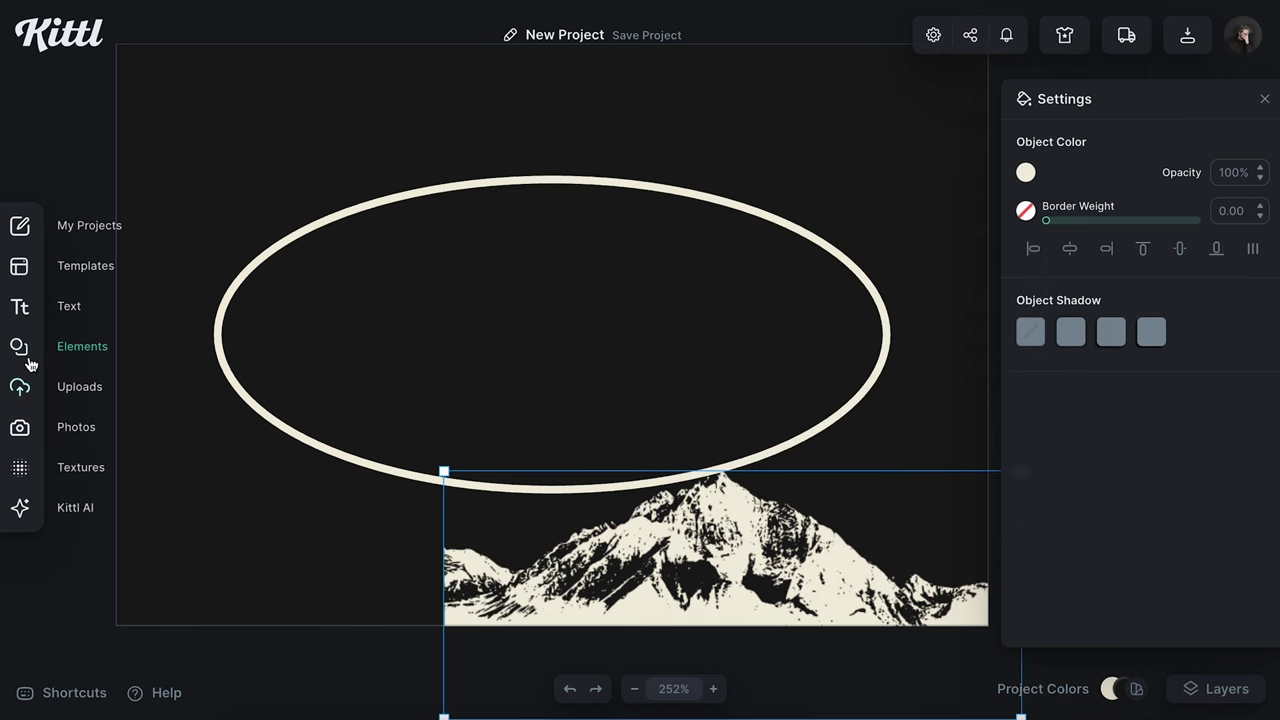
click(19, 346)
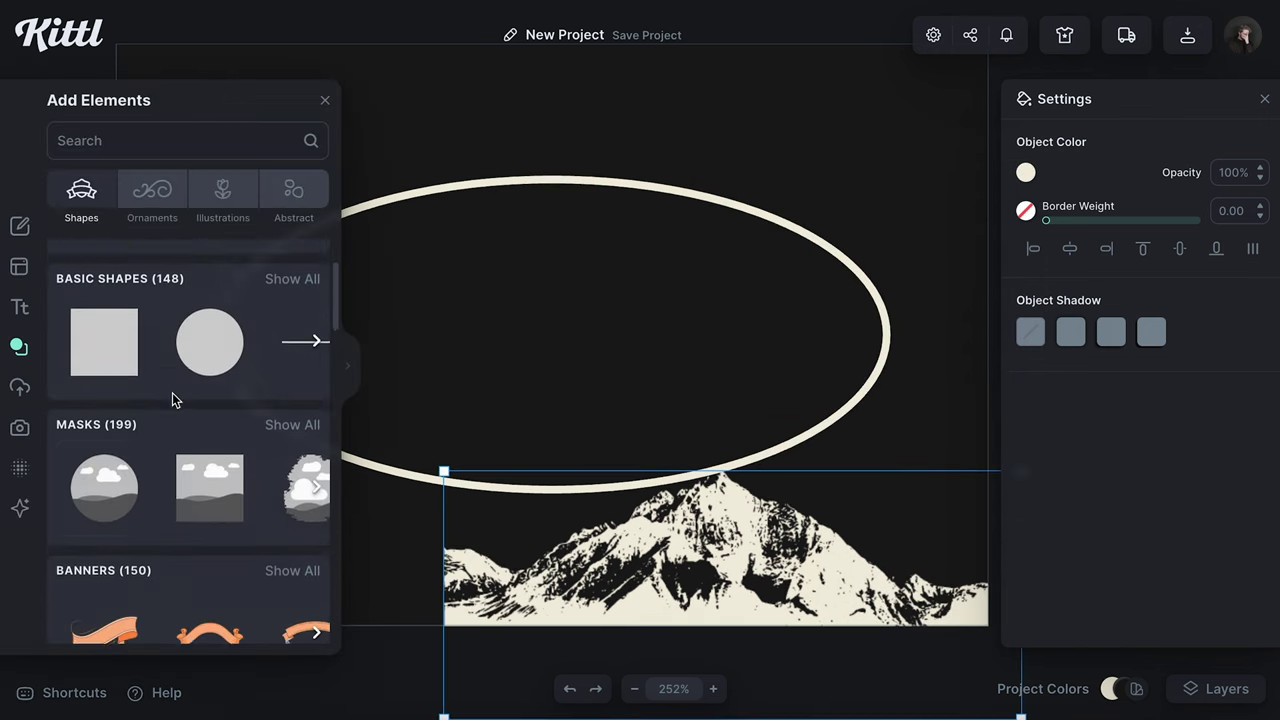
Add a circular landscape mask, centre it, and stretch it into an oval filling the ellipse.
scroll(172, 400, down, 1)
click(104, 452)
drag(644, 337, 596, 312)
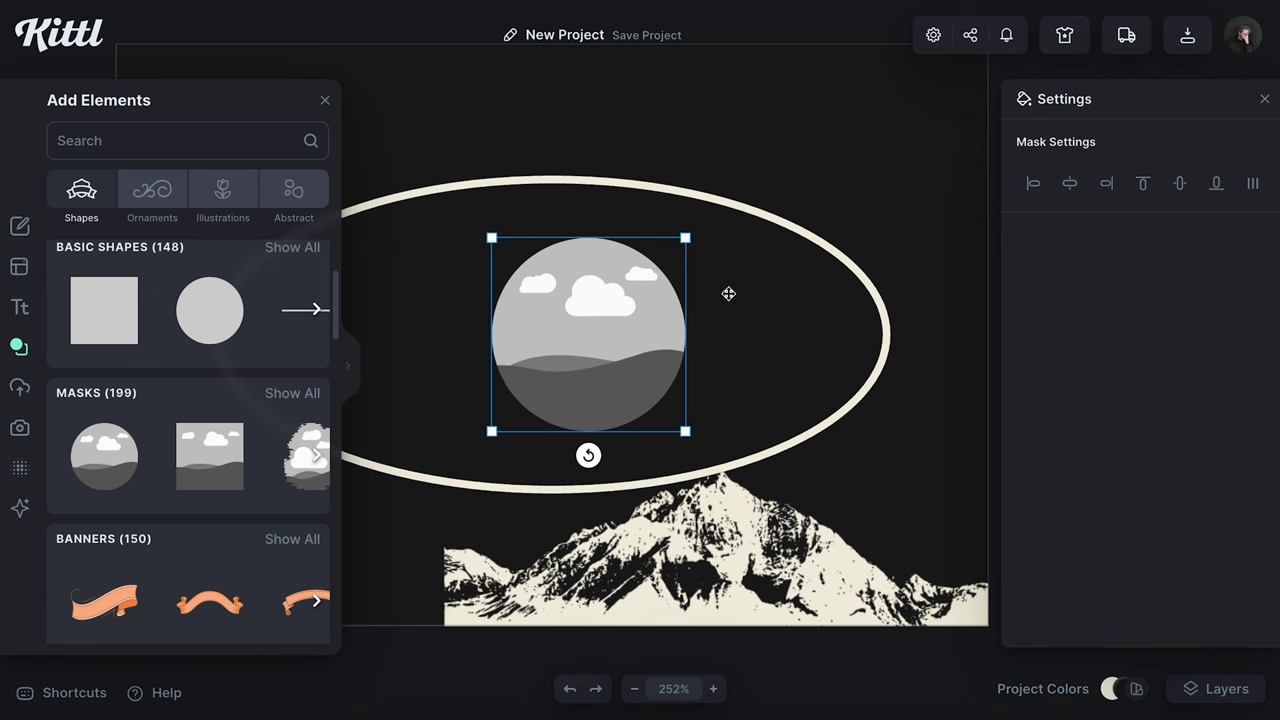
click(1069, 183)
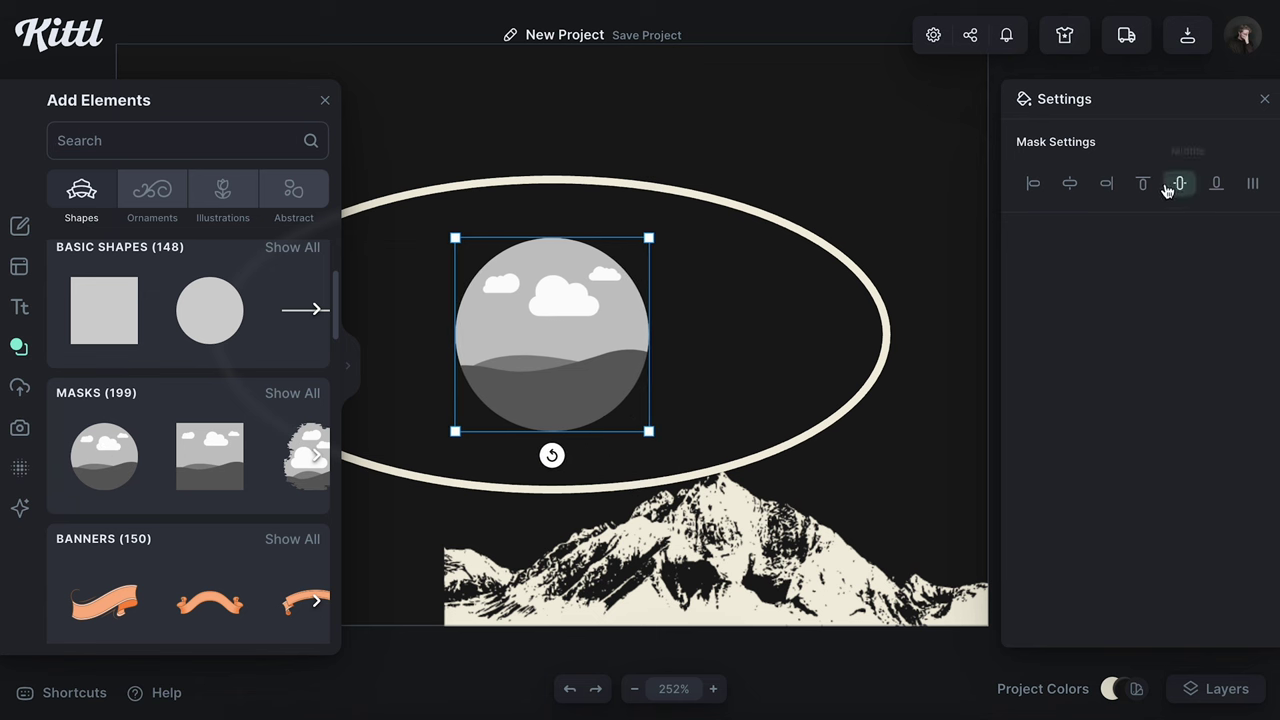
click(326, 102)
drag(651, 237, 713, 182)
key(alt+a)
drag(535, 490, 887, 492)
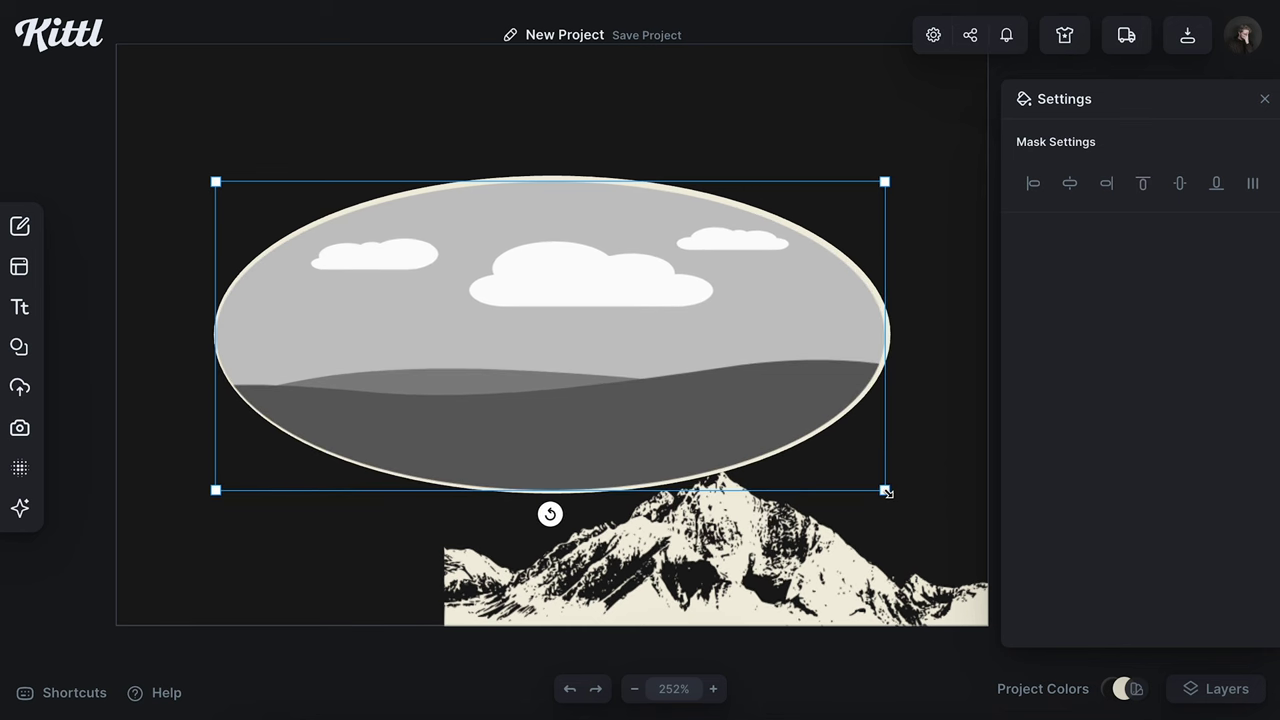
click(1069, 183)
click(941, 262)
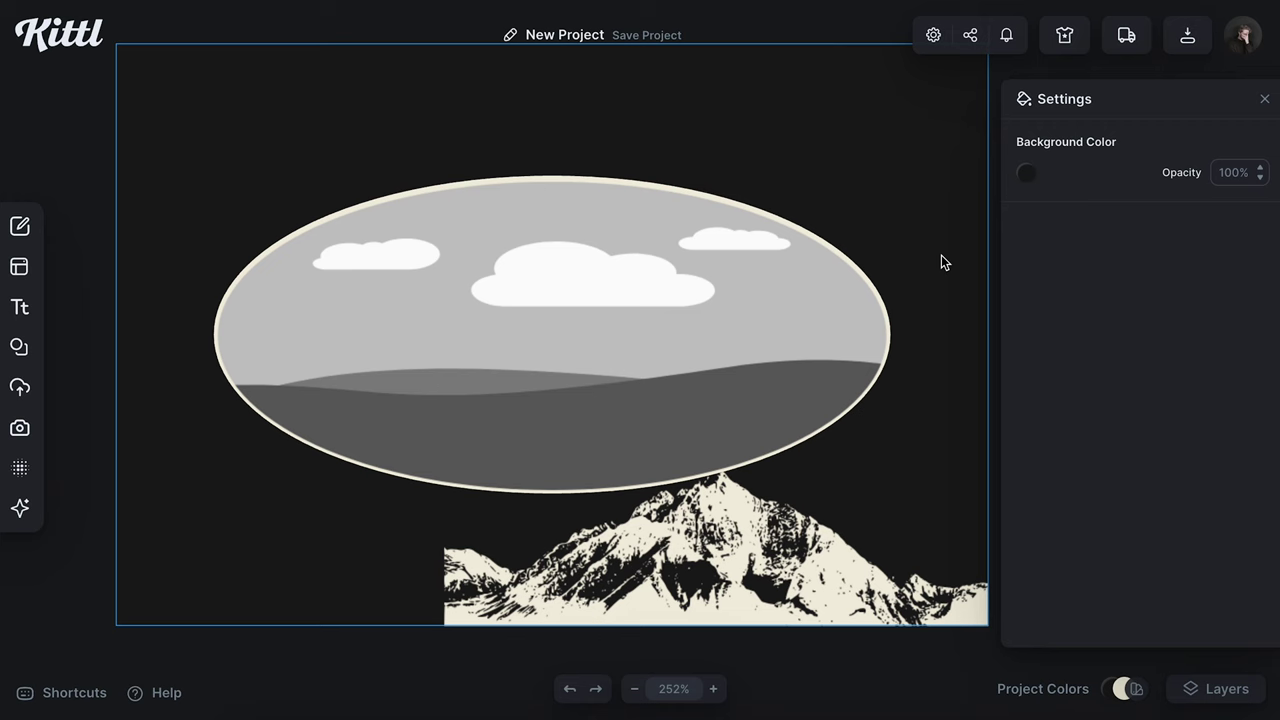
Place the cream mountain inside the oval mask and scale the group down slightly.
drag(786, 592, 630, 424)
click(637, 402)
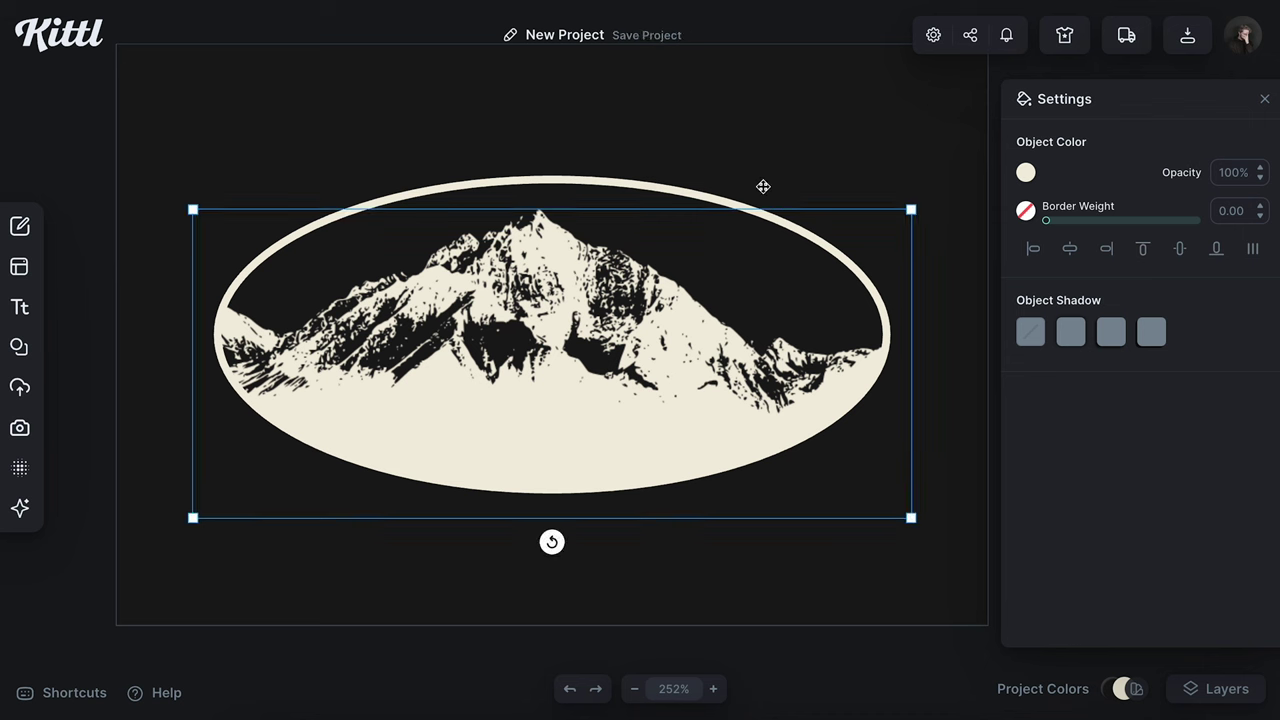
click(797, 108)
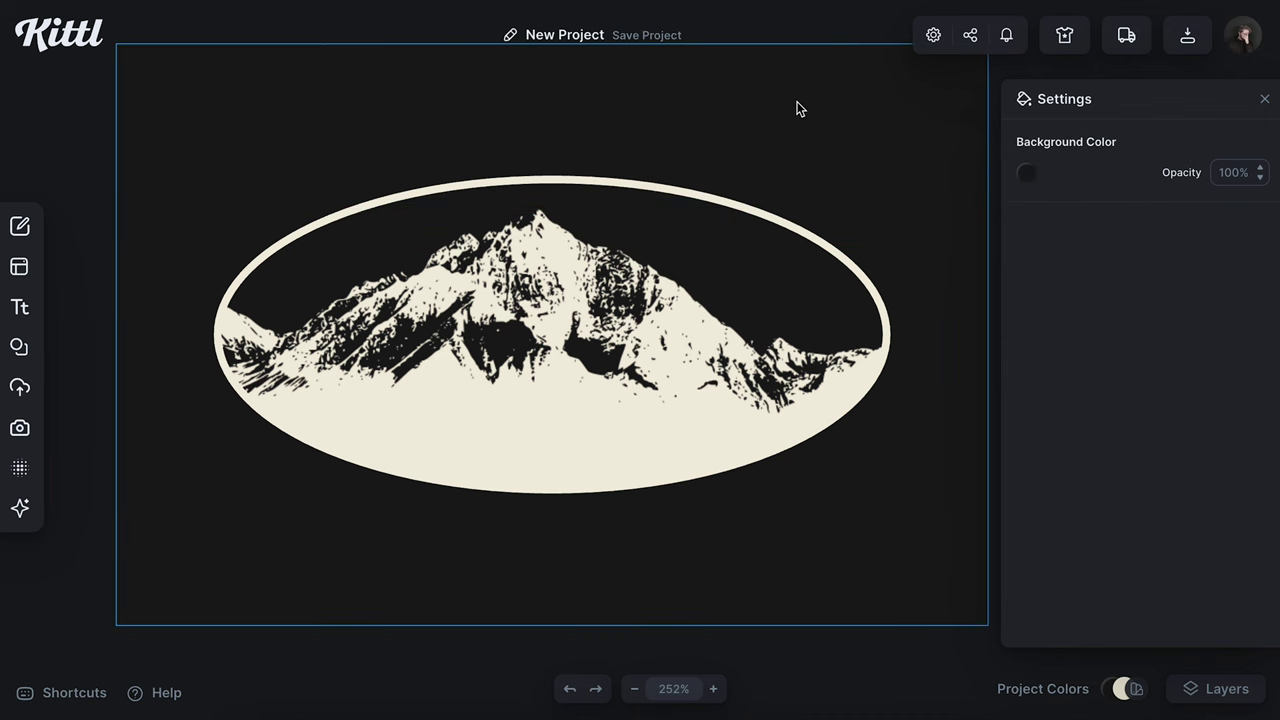
click(855, 400)
drag(911, 517, 880, 504)
Add a headline text in Yellowtail at size 40, coloured cream like the oval.
click(957, 413)
key(t)
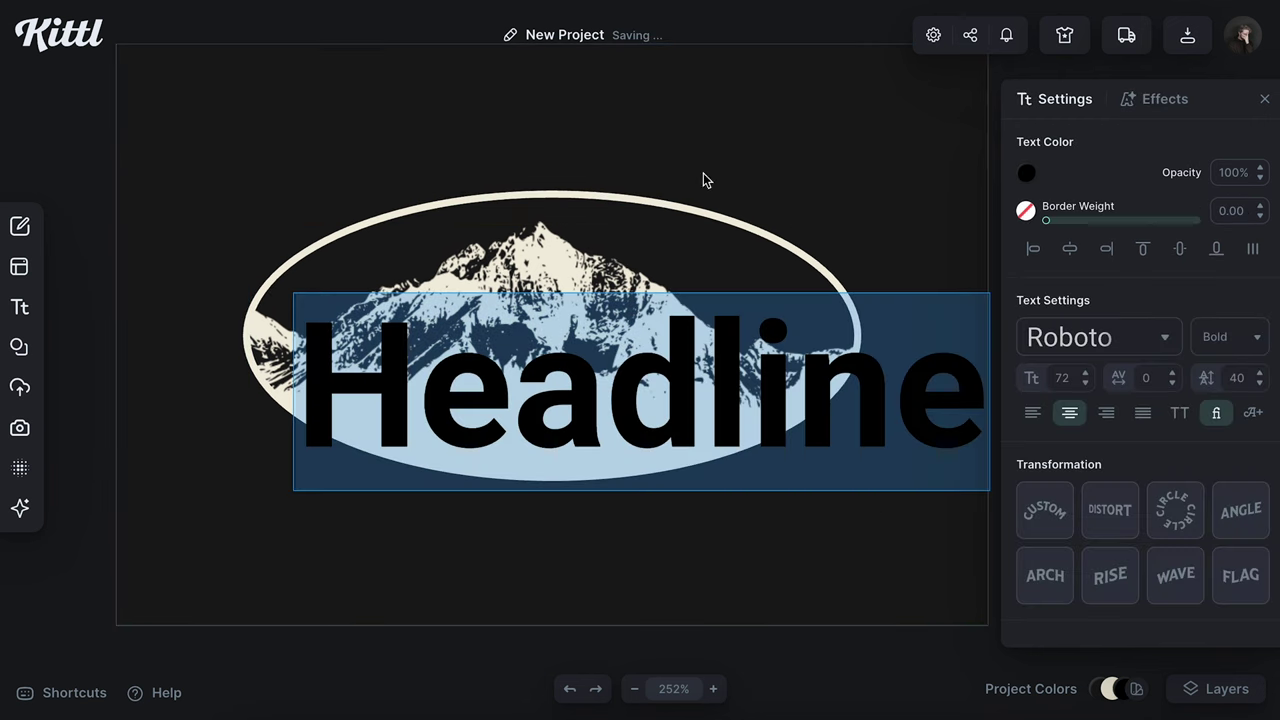
click(1090, 358)
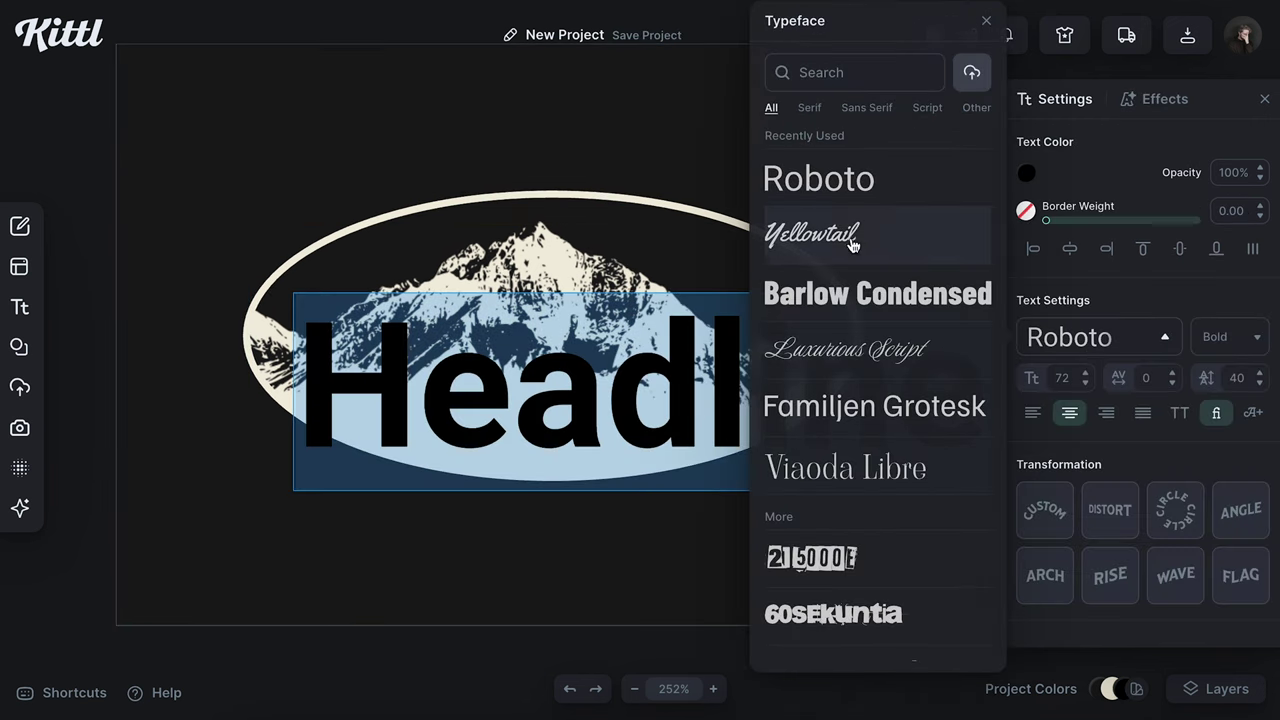
click(843, 236)
click(672, 380)
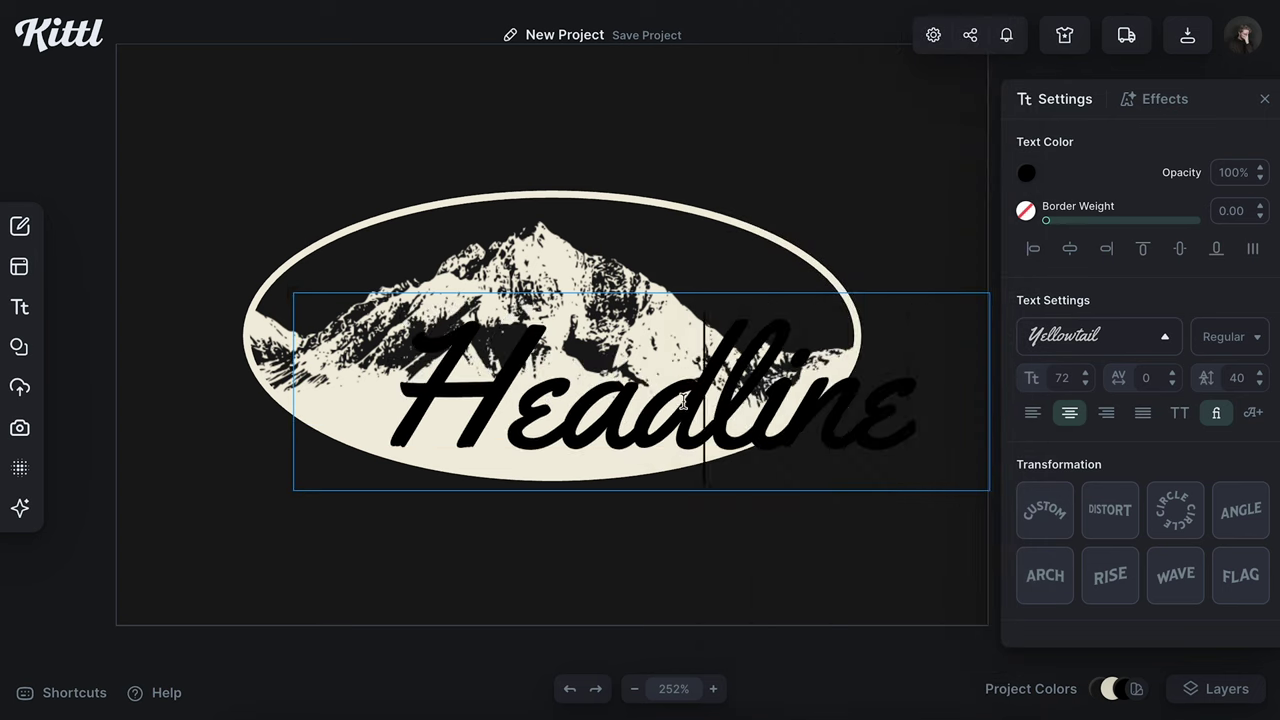
double_click(683, 401)
click(1064, 376)
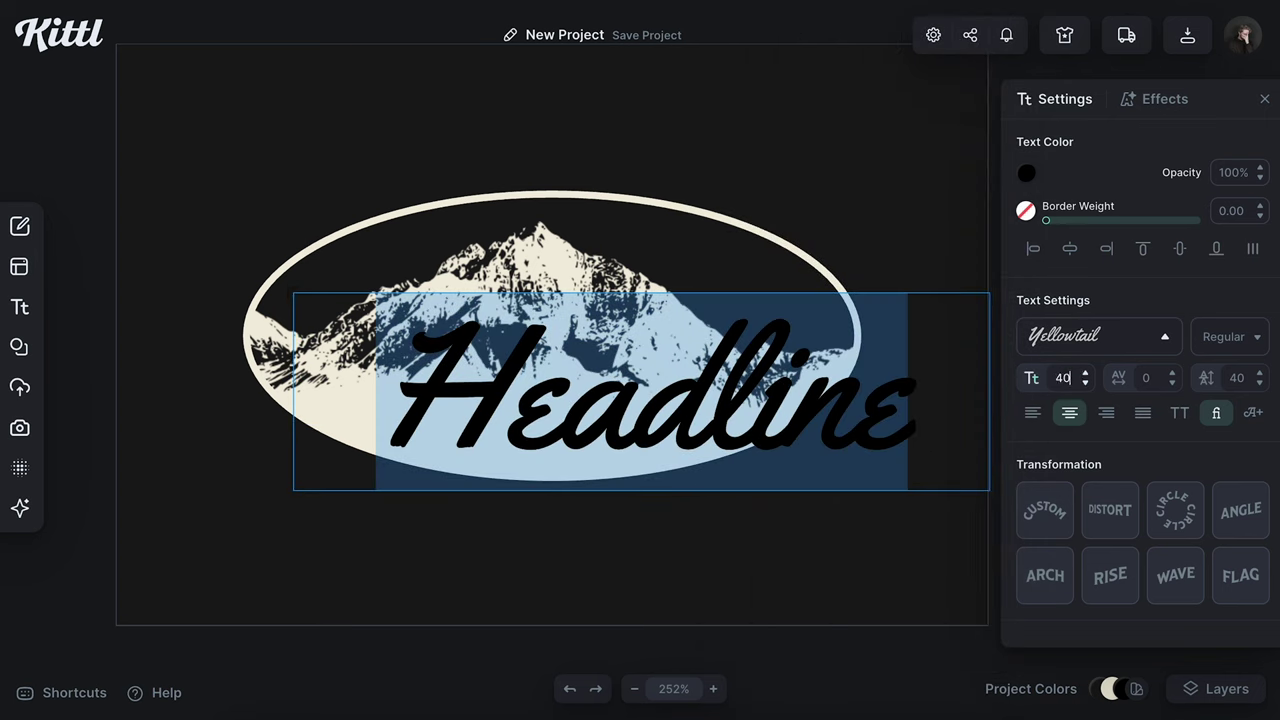
key(Tab)
click(1021, 168)
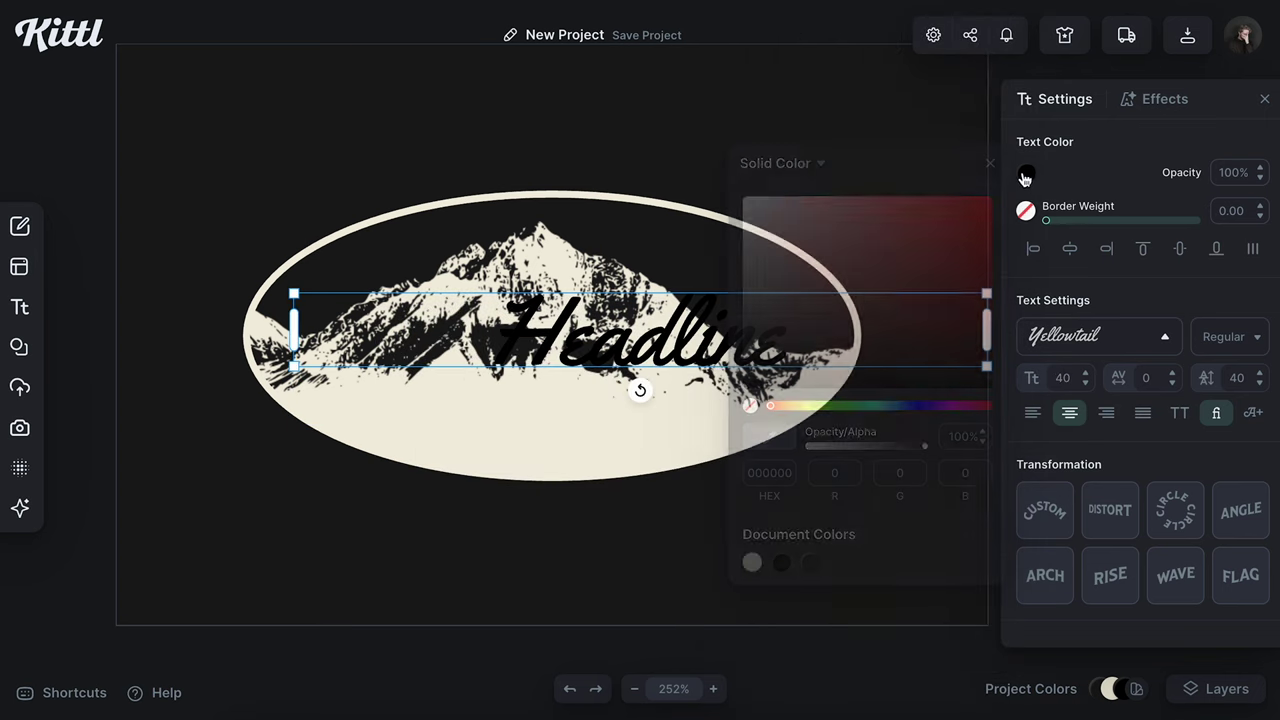
click(752, 562)
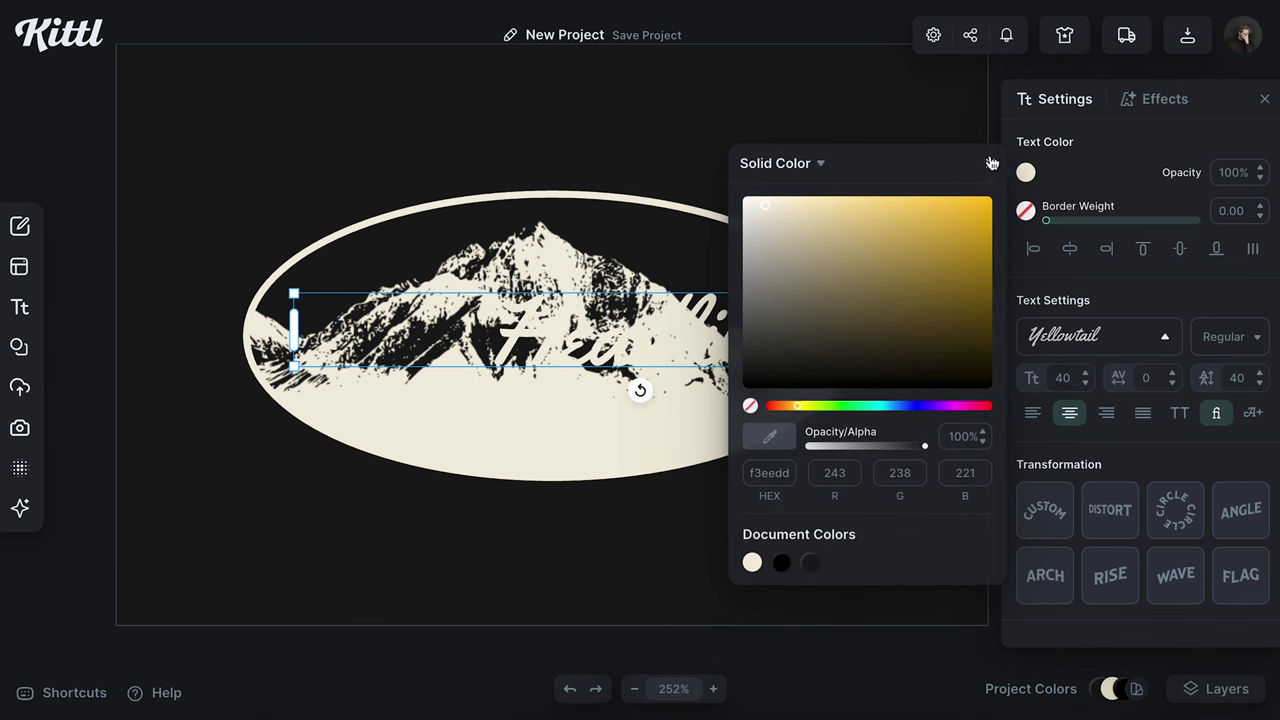
click(991, 163)
Replace the headline with 'Somewhere in the Northwest' and set its size to 30.
double_click(637, 330)
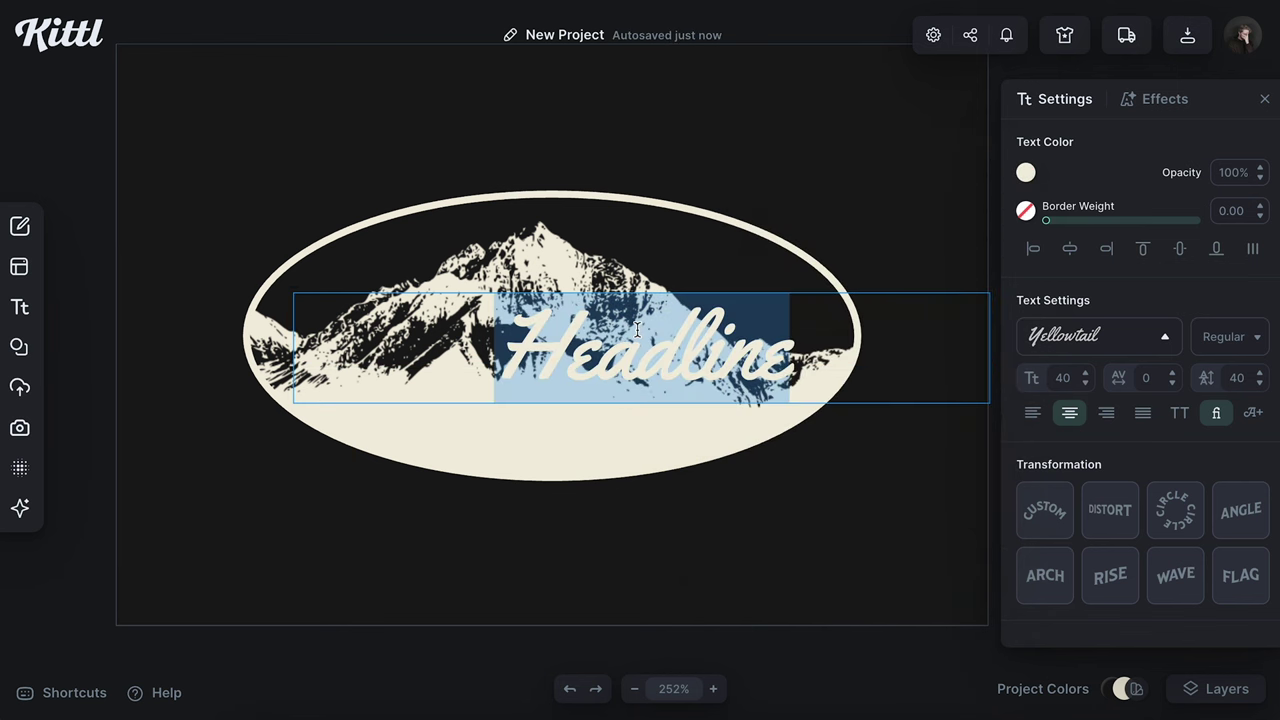
key(BackSpace)
text(Snownow)
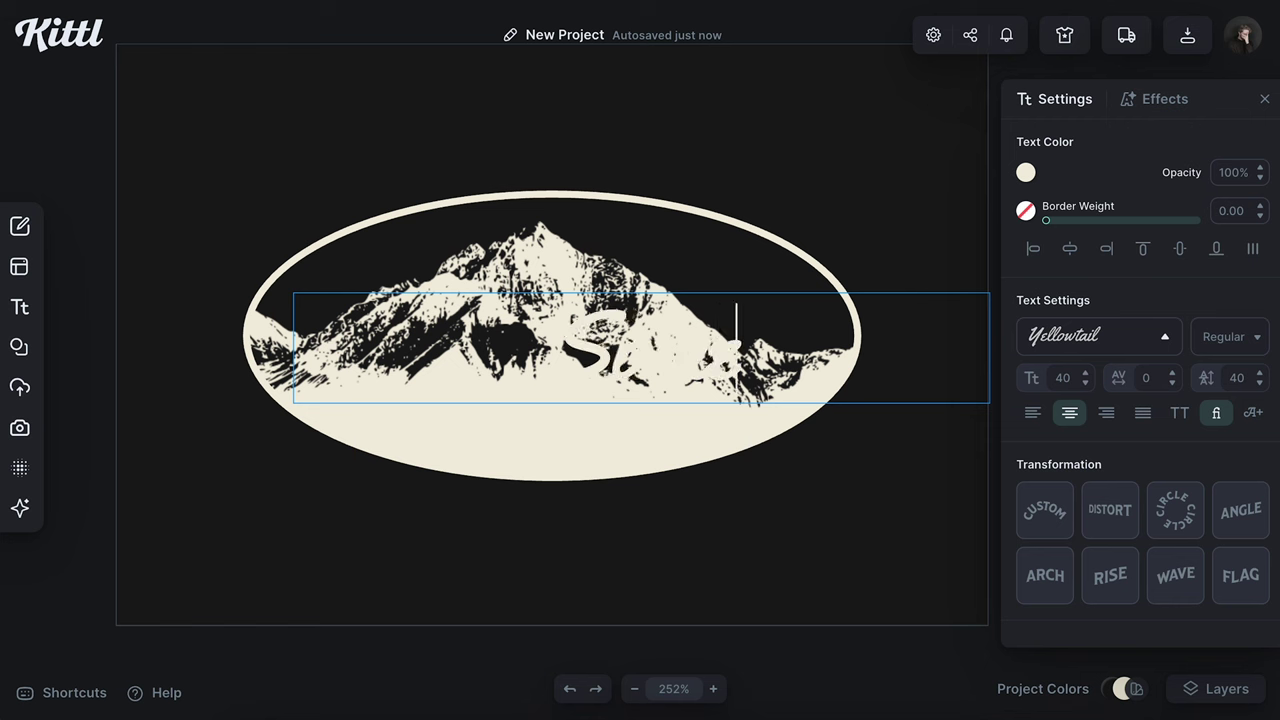
text( Basin the )
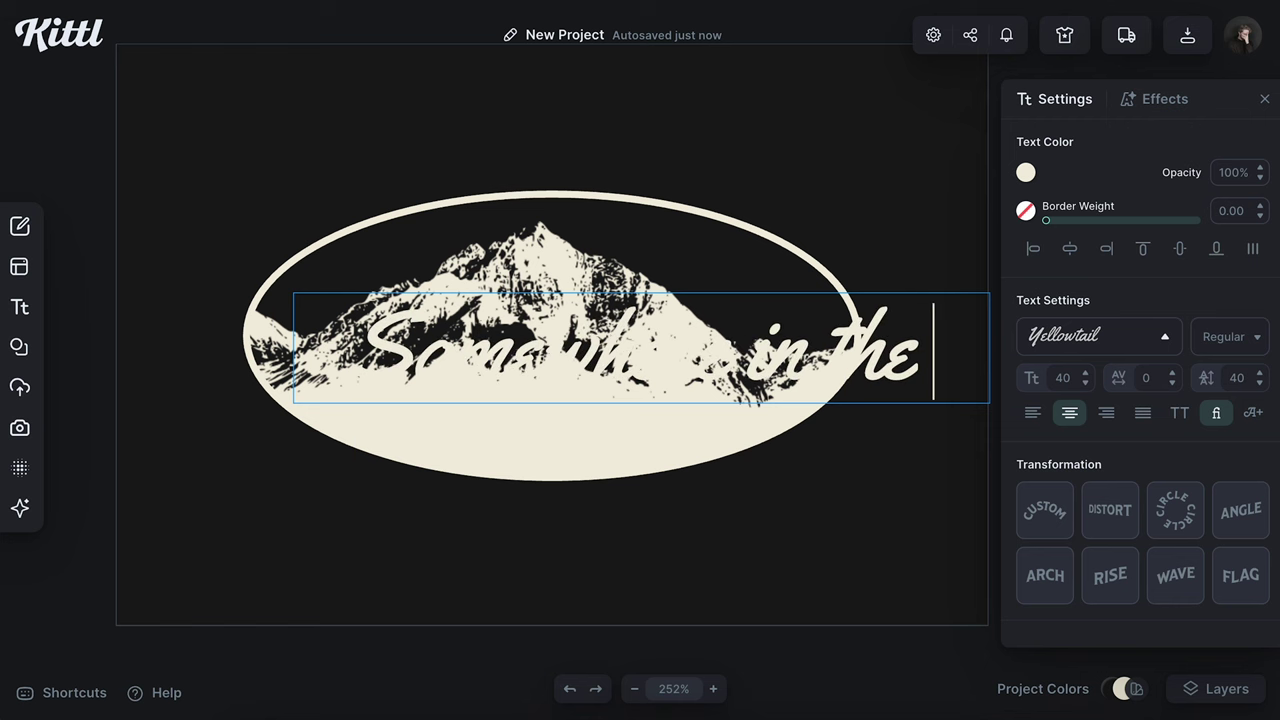
text(Northwest)
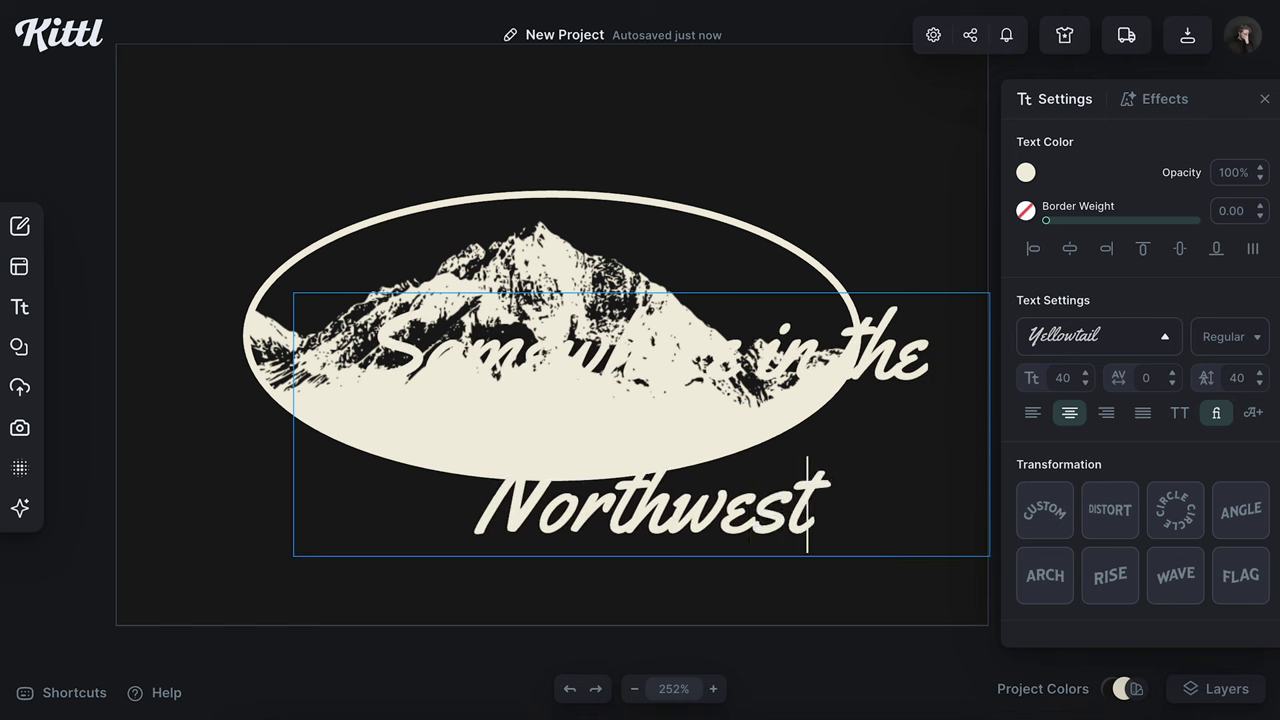
key(ctrl+a)
click(1074, 377)
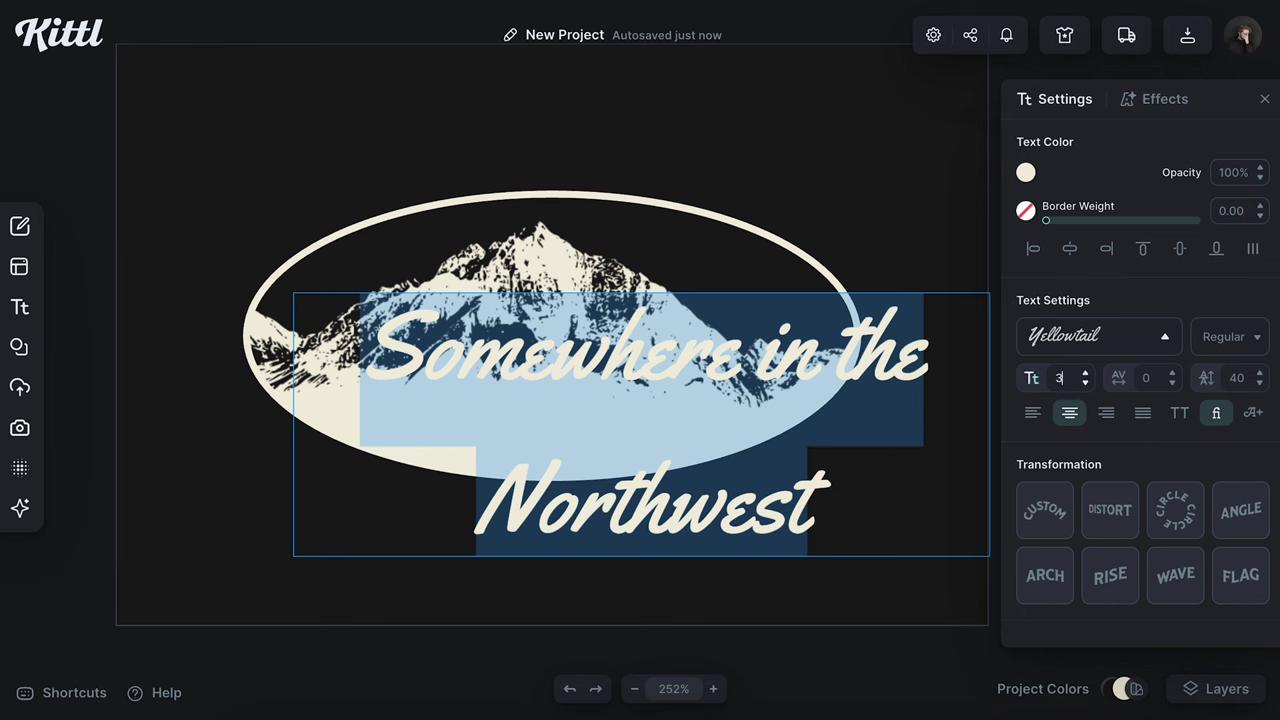
key(Return)
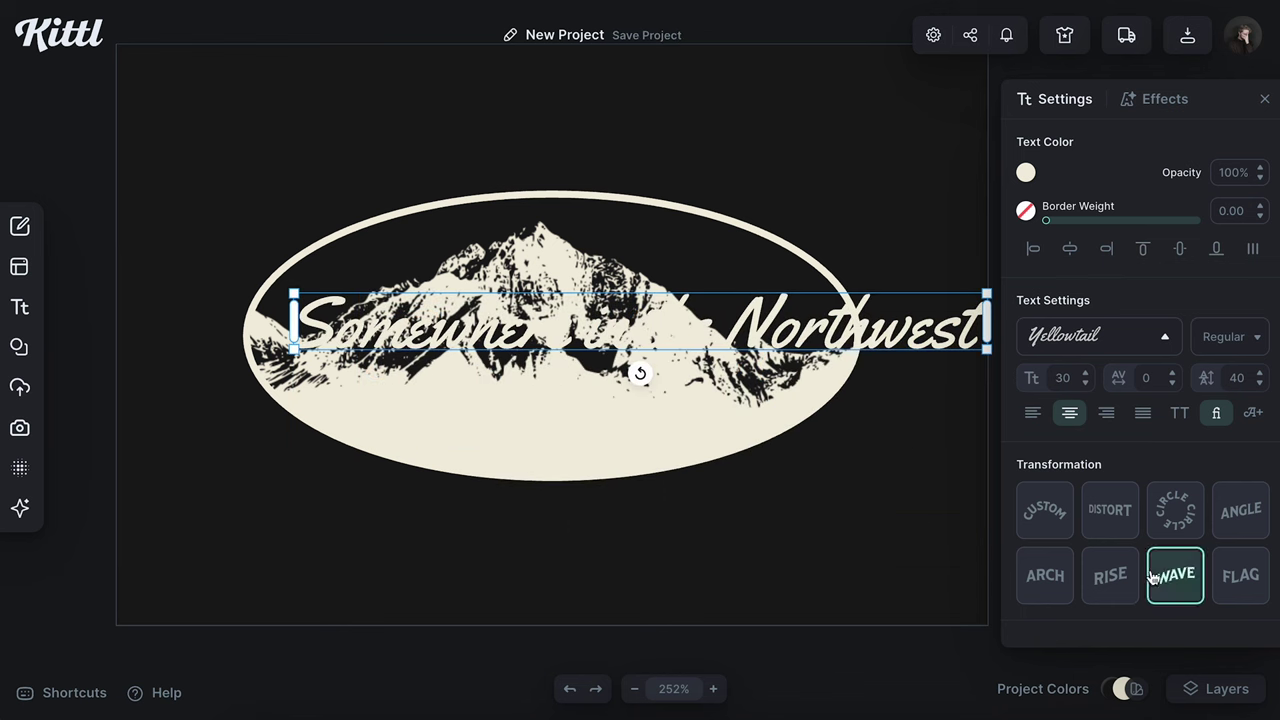
Arch the headline text and position the curve above the oval.
click(1056, 578)
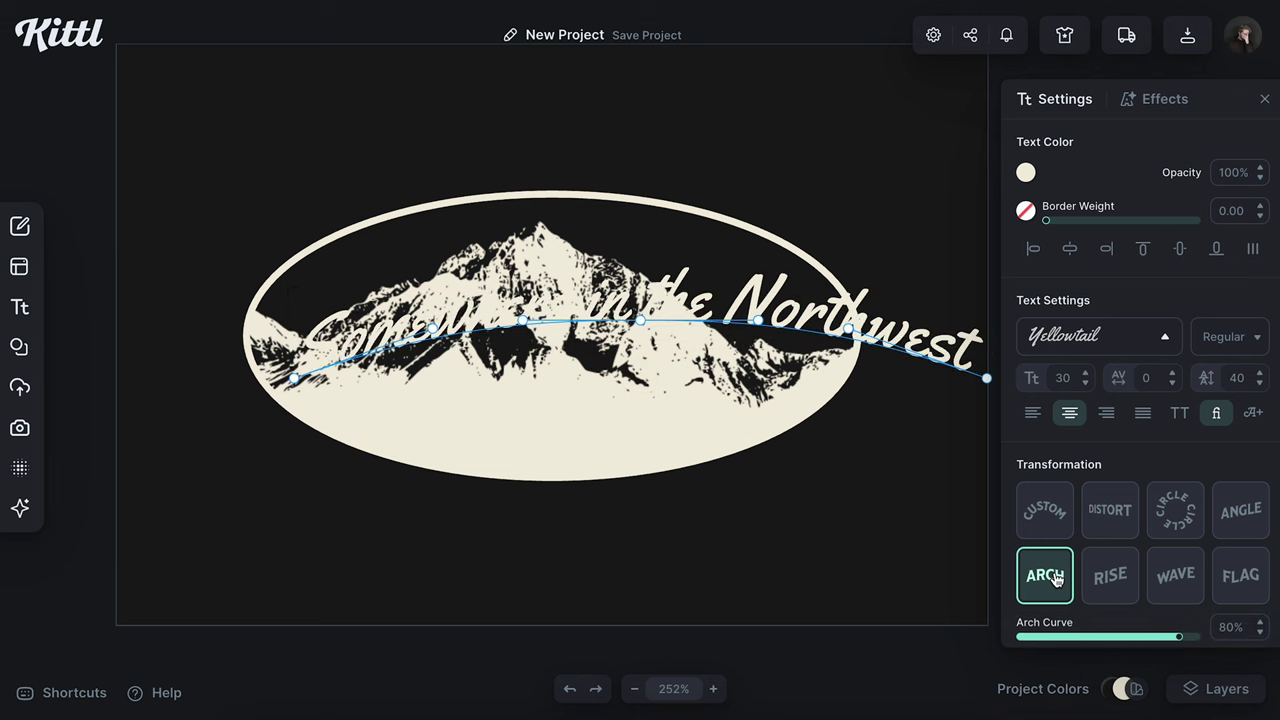
drag(900, 358, 825, 195)
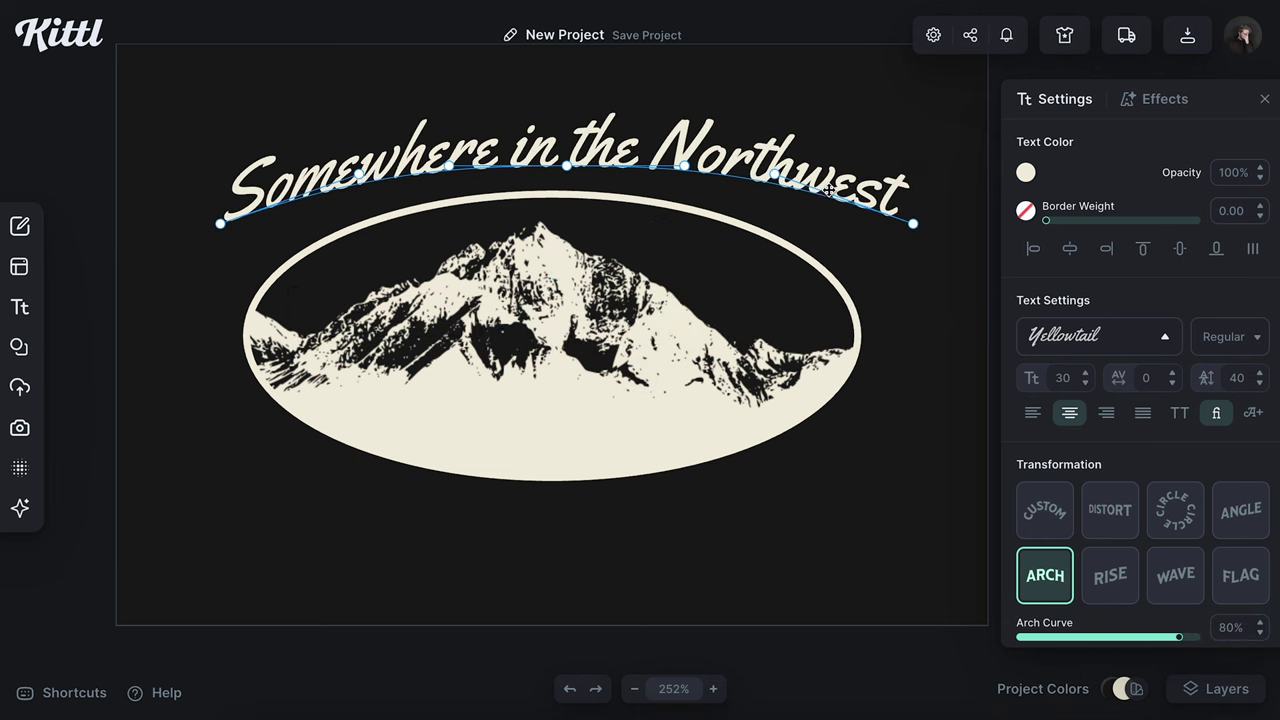
drag(913, 226, 895, 248)
Shift the oval mountain group left, make it wider, and make it slightly shorter.
drag(674, 409, 628, 409)
drag(832, 507, 939, 494)
click(740, 255)
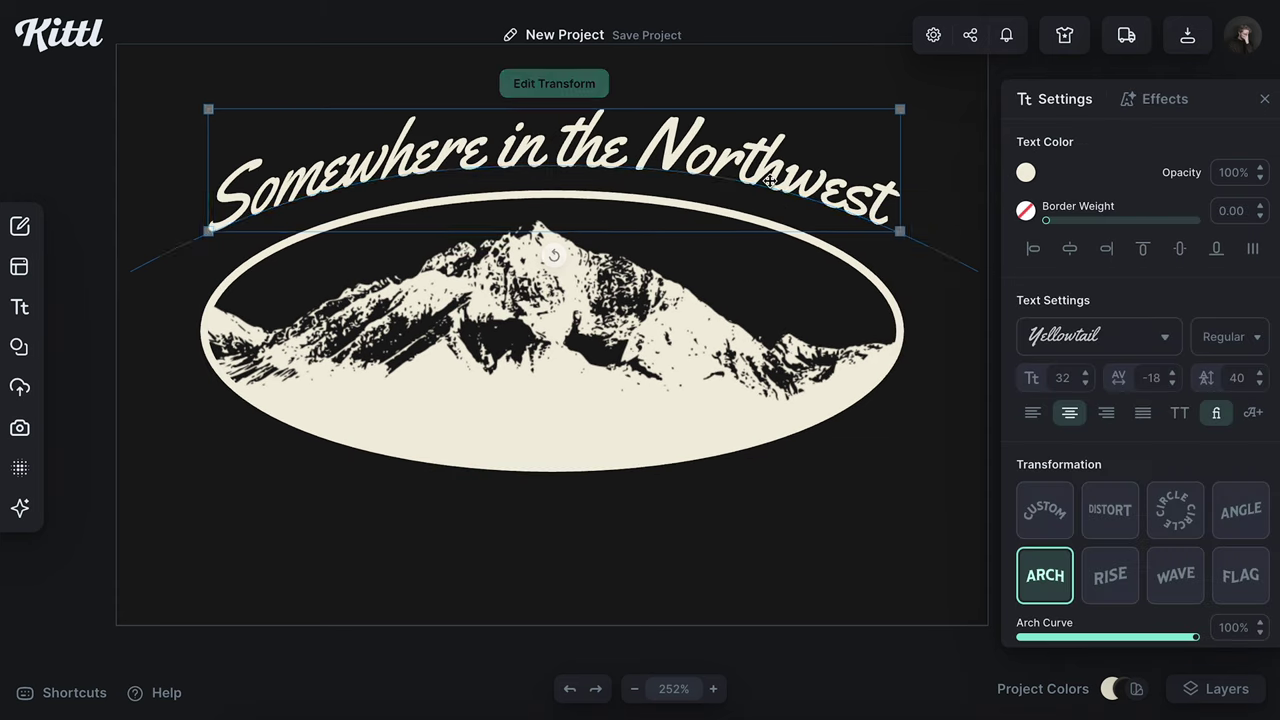
click(648, 402)
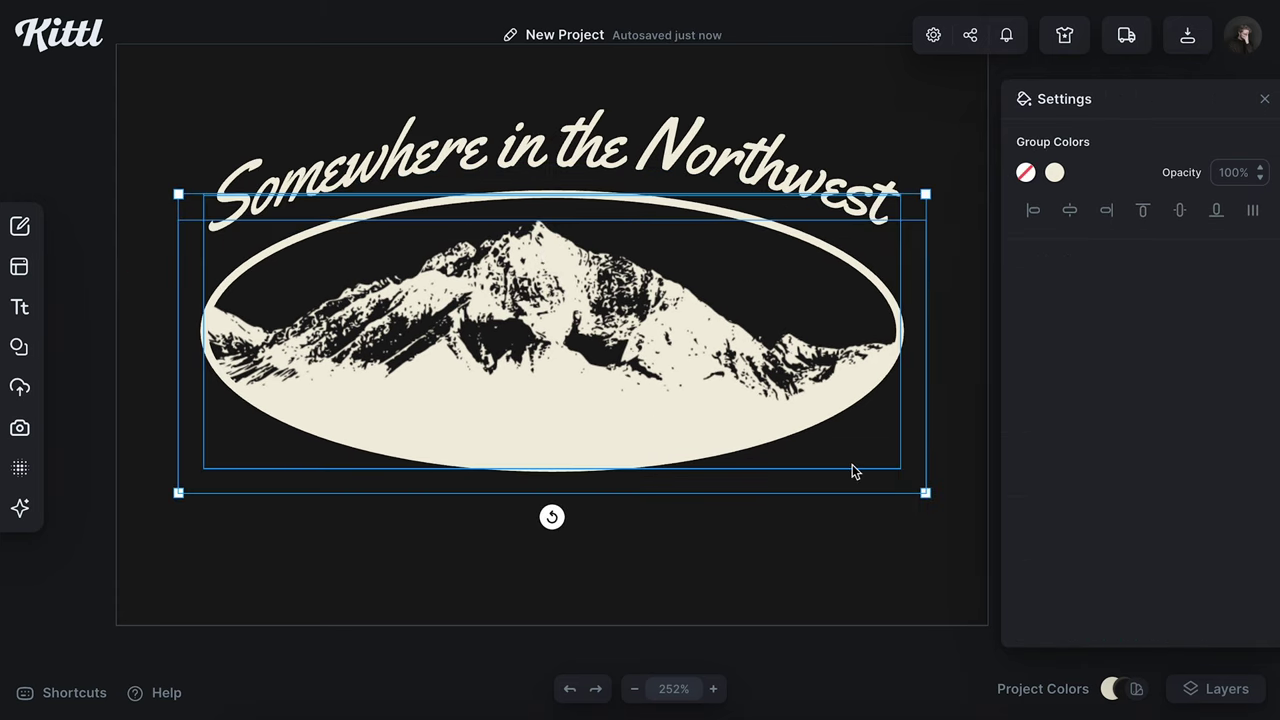
drag(928, 493, 927, 475)
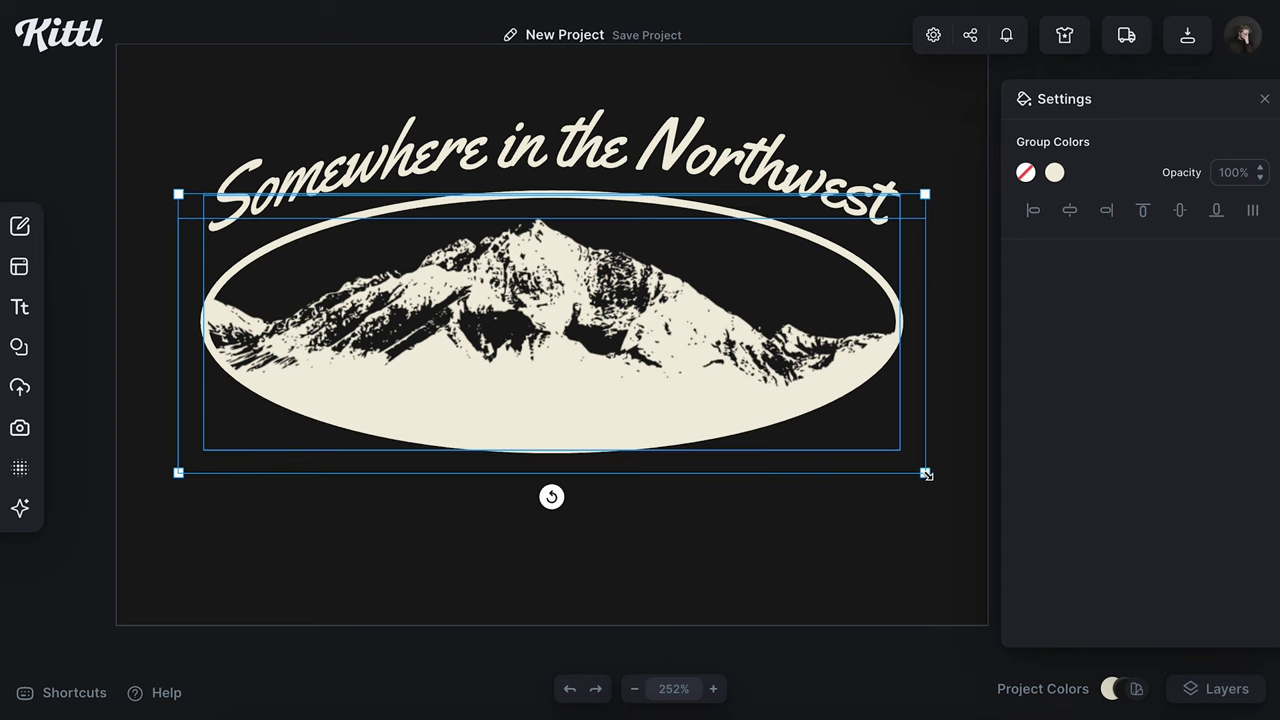
click(756, 157)
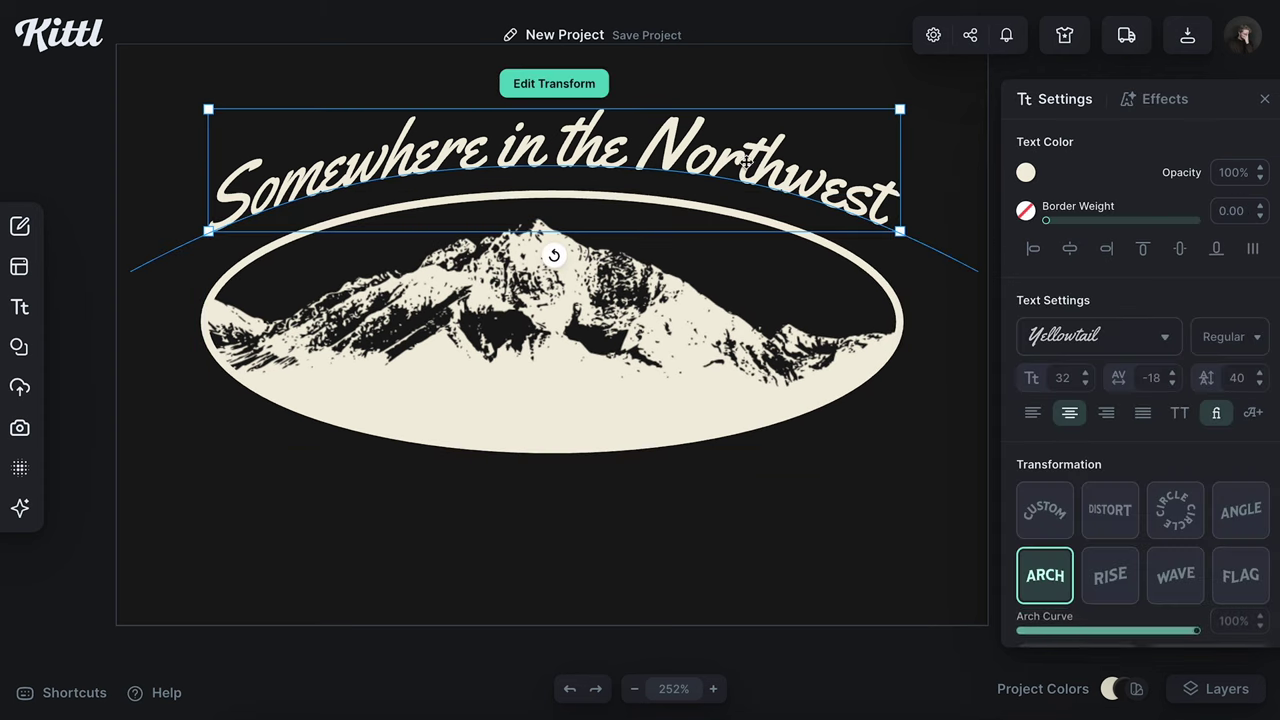
Paste the two-line tagline below the oval, colour it cream, and move it up.
key(ctrl+v)
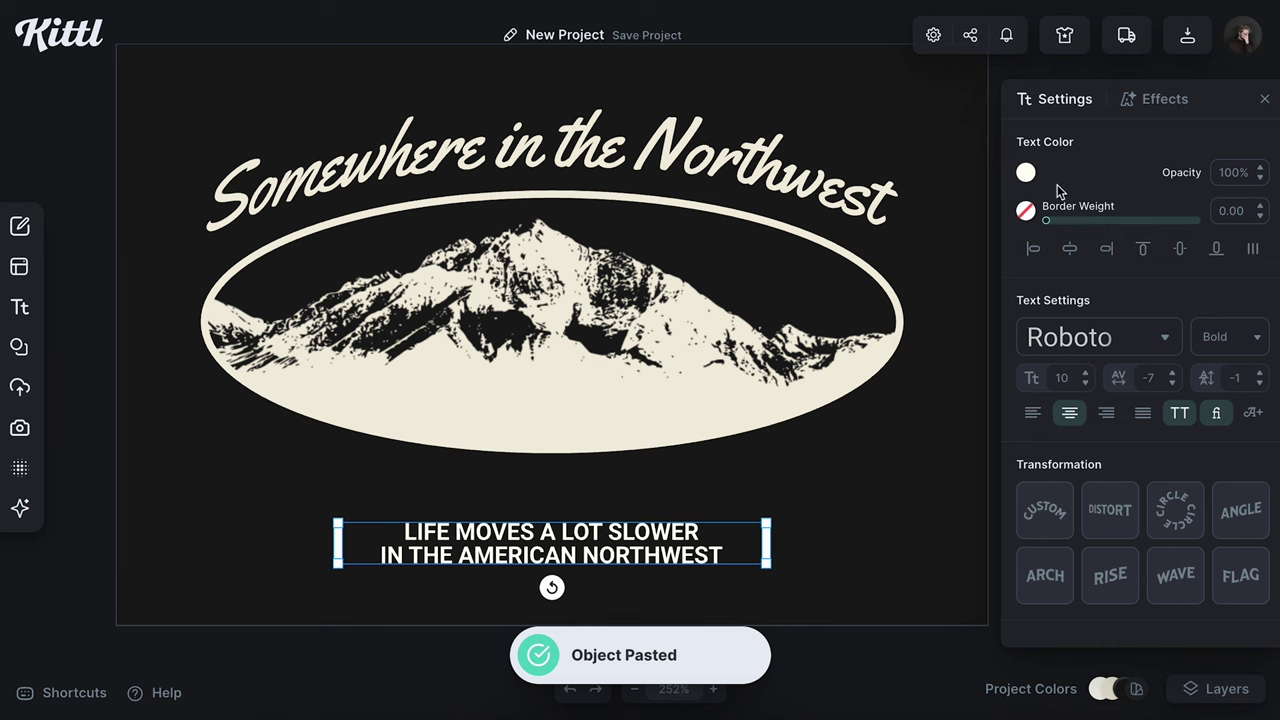
click(1025, 172)
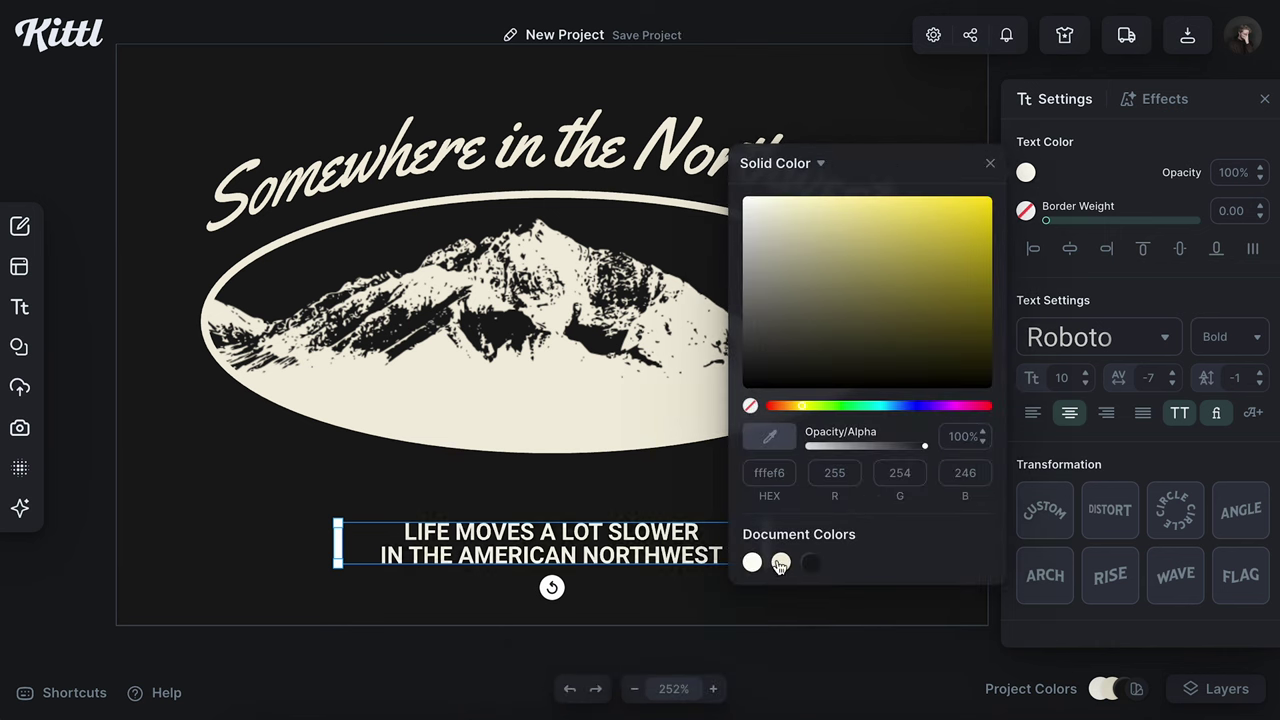
click(781, 562)
click(989, 163)
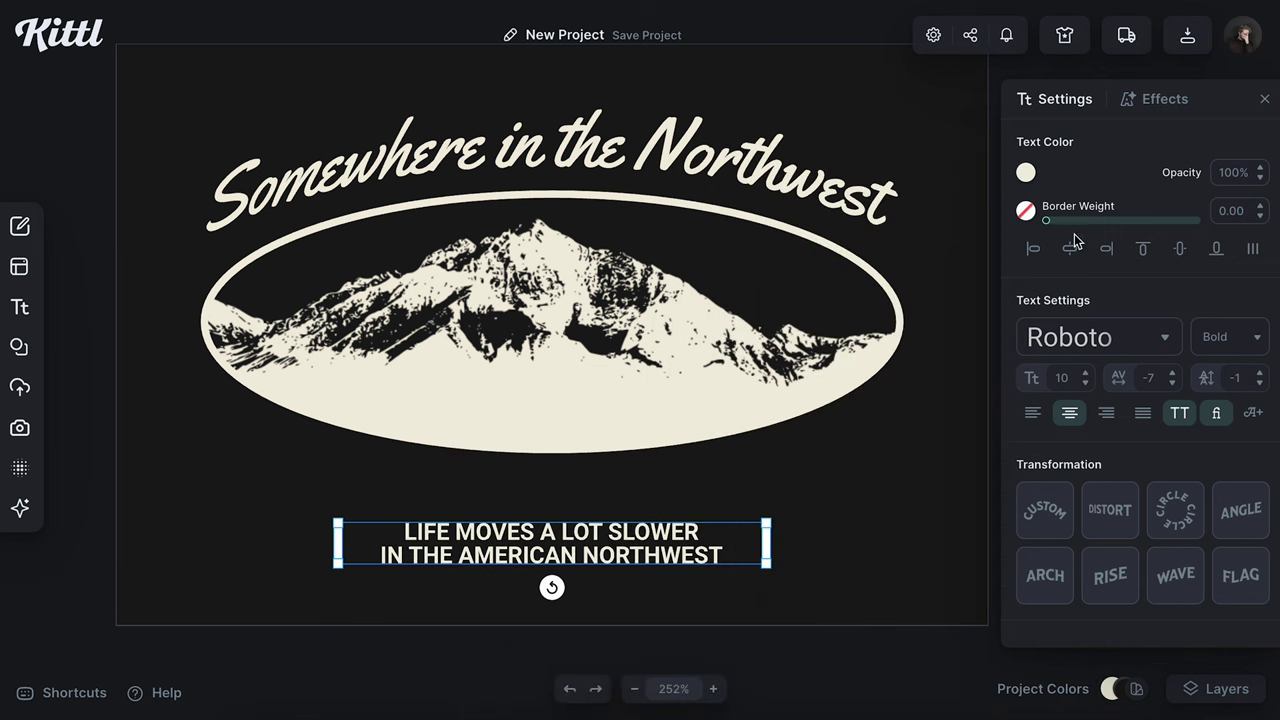
drag(641, 541, 641, 499)
Add a small unfilled circle with a 1.20 cream outline left of the tagline, then duplicate the tagline.
click(20, 346)
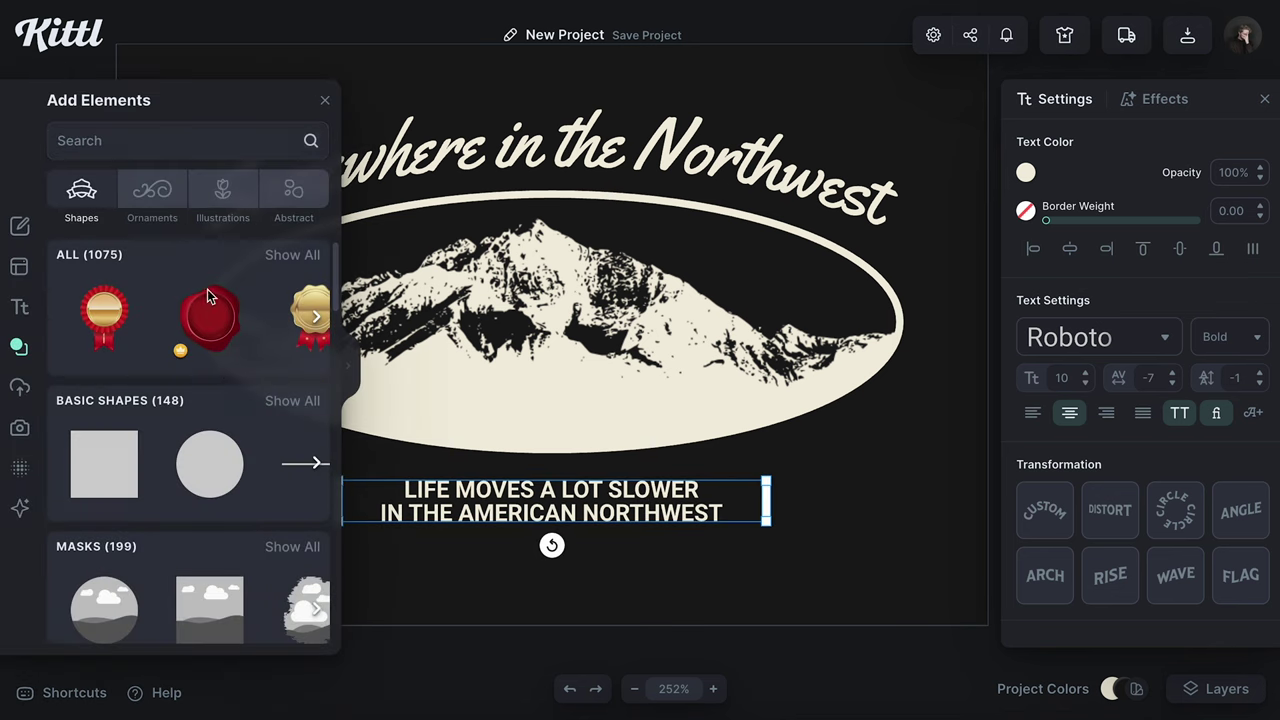
click(208, 462)
drag(738, 263, 593, 408)
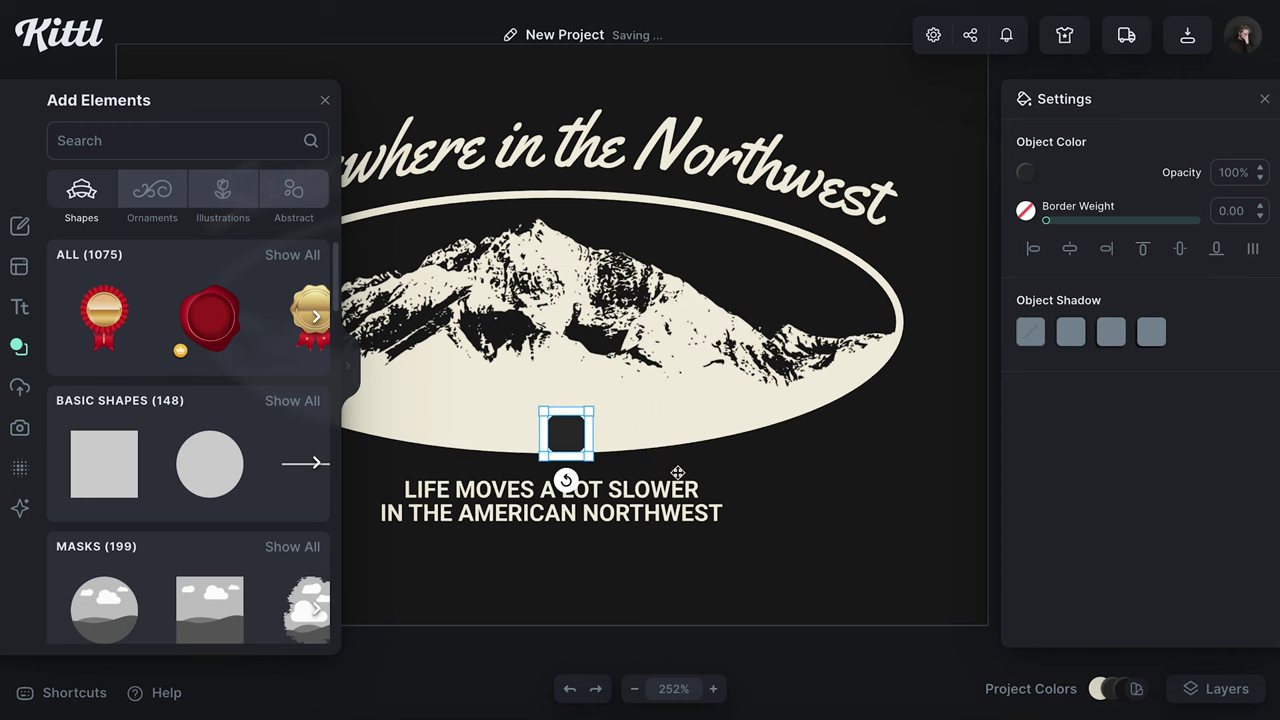
click(677, 480)
click(321, 99)
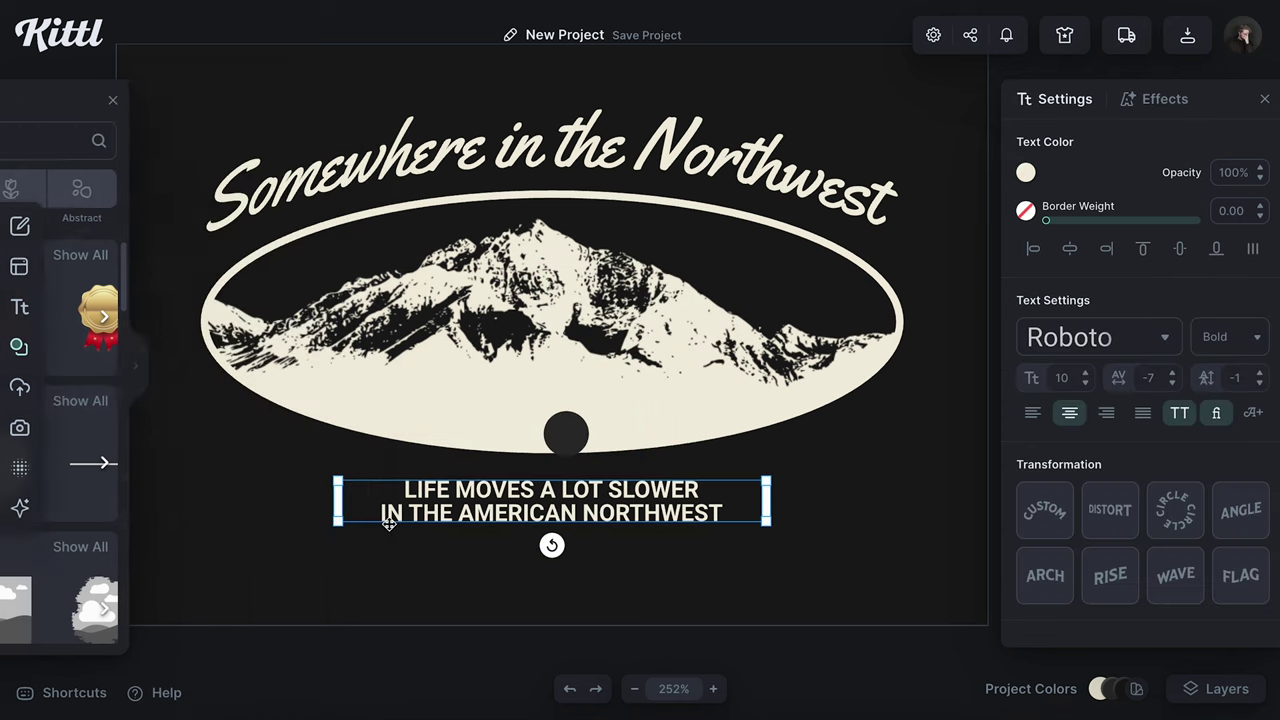
scroll(388, 521, up, 5)
drag(867, 310, 268, 474)
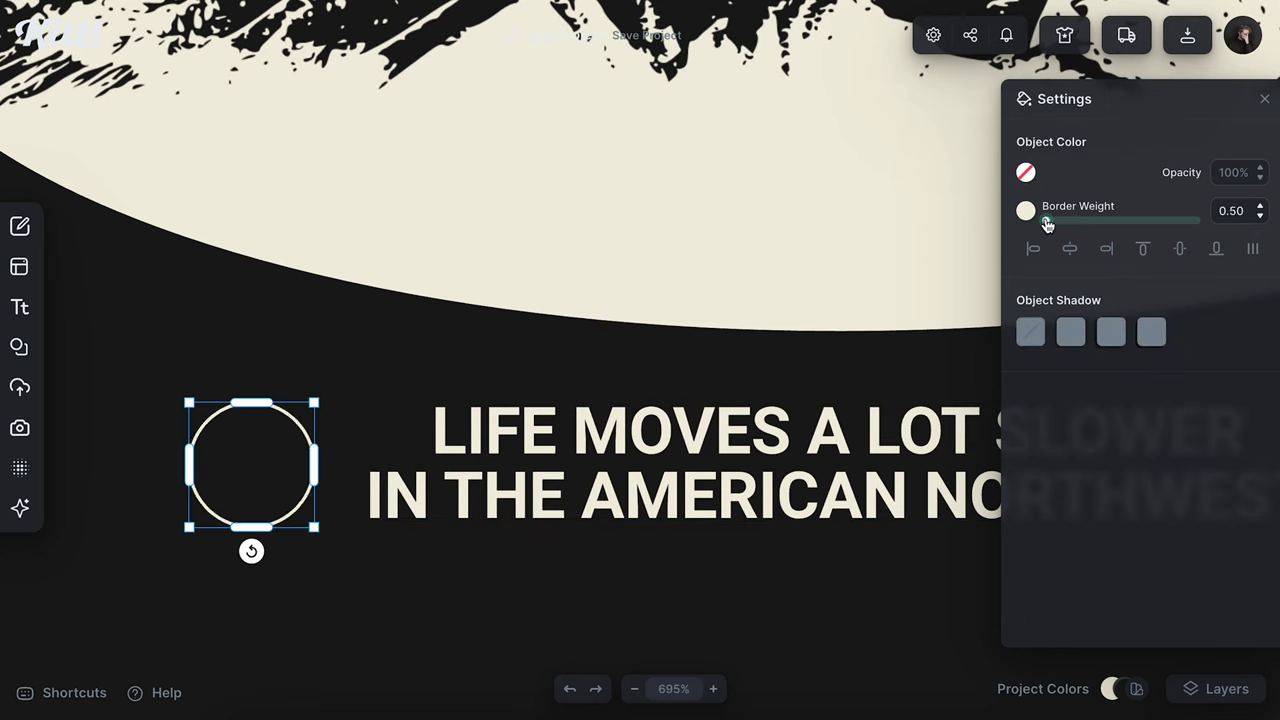
drag(1046, 221, 1048, 224)
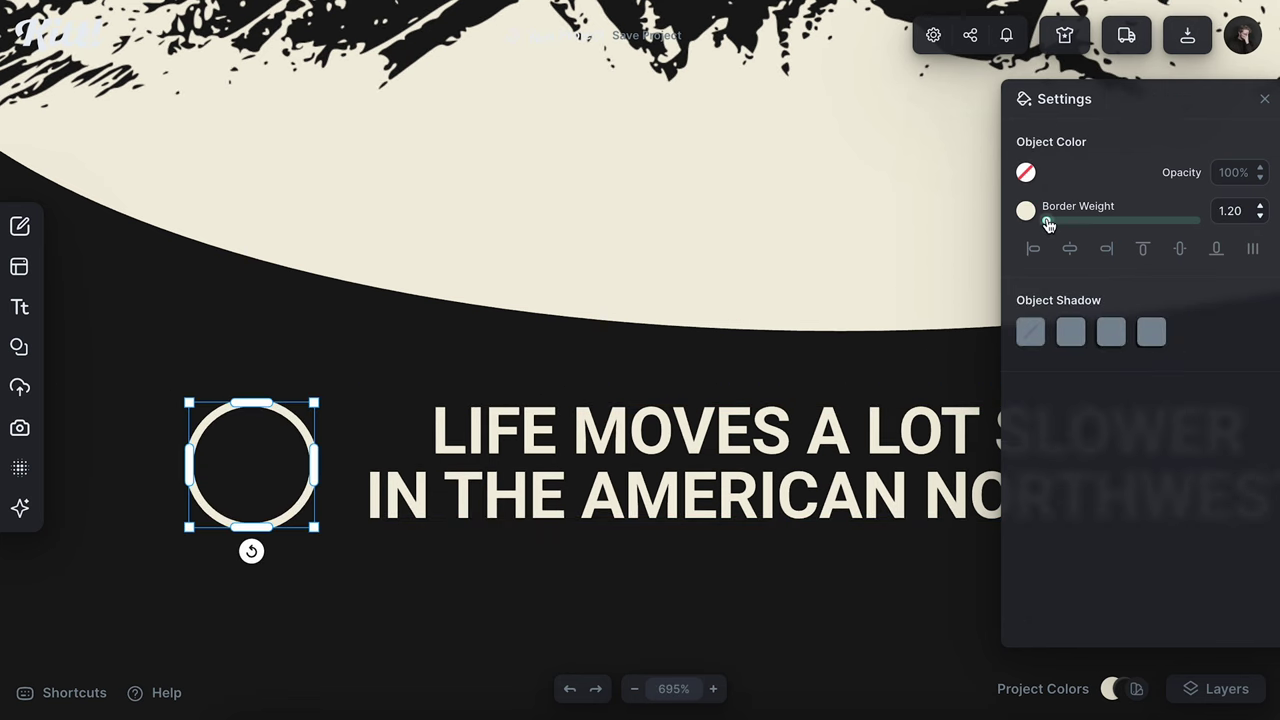
click(459, 373)
click(302, 425)
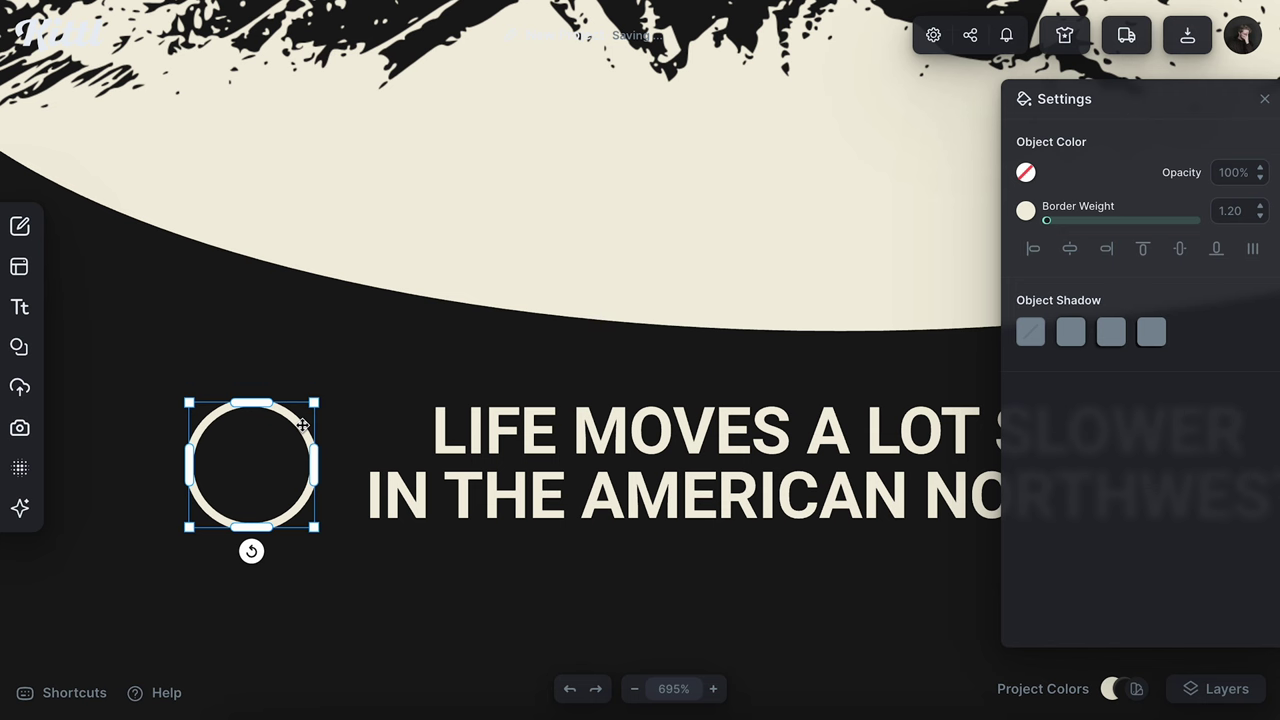
click(531, 375)
drag(551, 420, 395, 610)
Change the tagline copy to '94 and fit it inside the small circle.
double_click(398, 610)
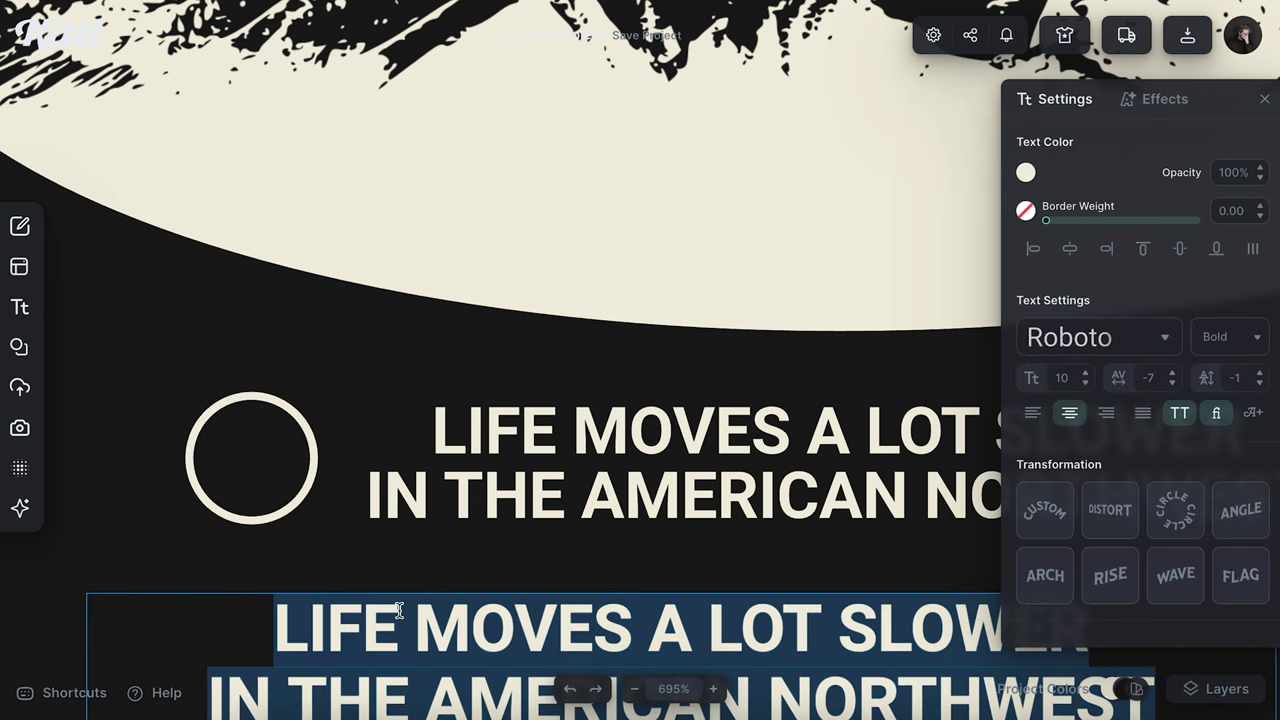
key(BackSpace)
text('94)
key(Escape)
scroll(515, 520, down, 3)
drag(625, 592, 345, 487)
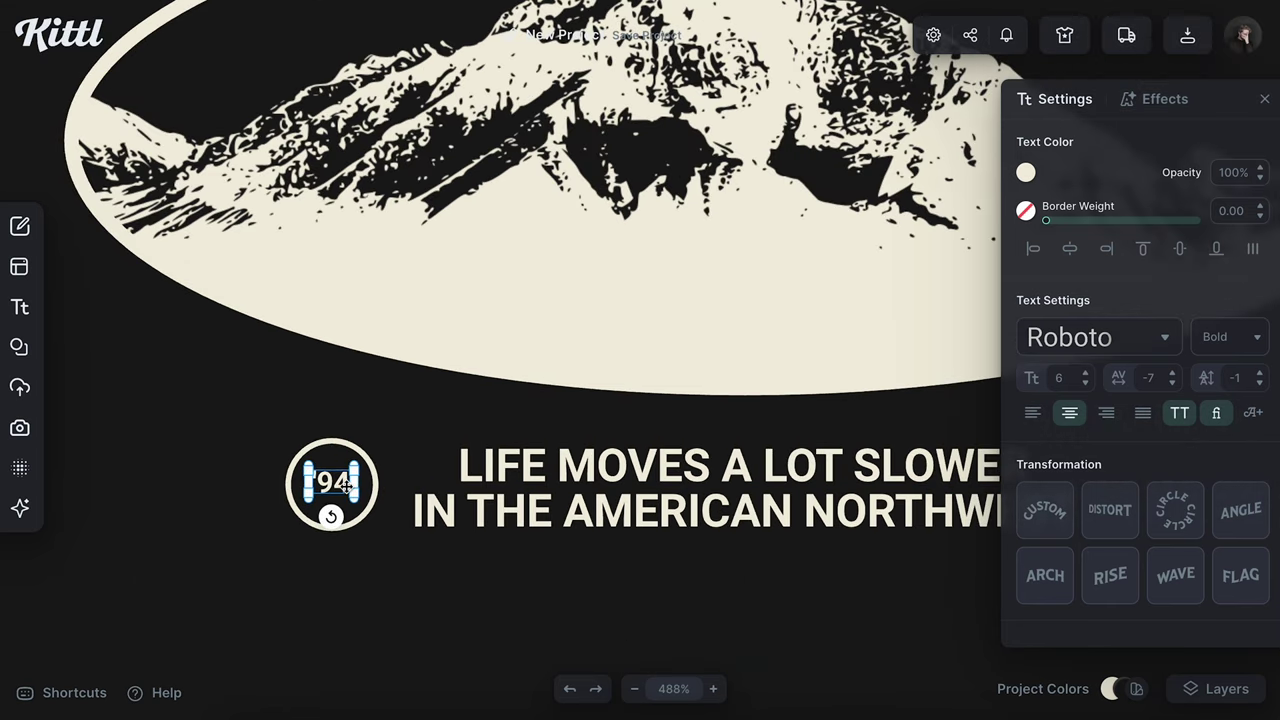
click(436, 443)
scroll(366, 472, up, 5)
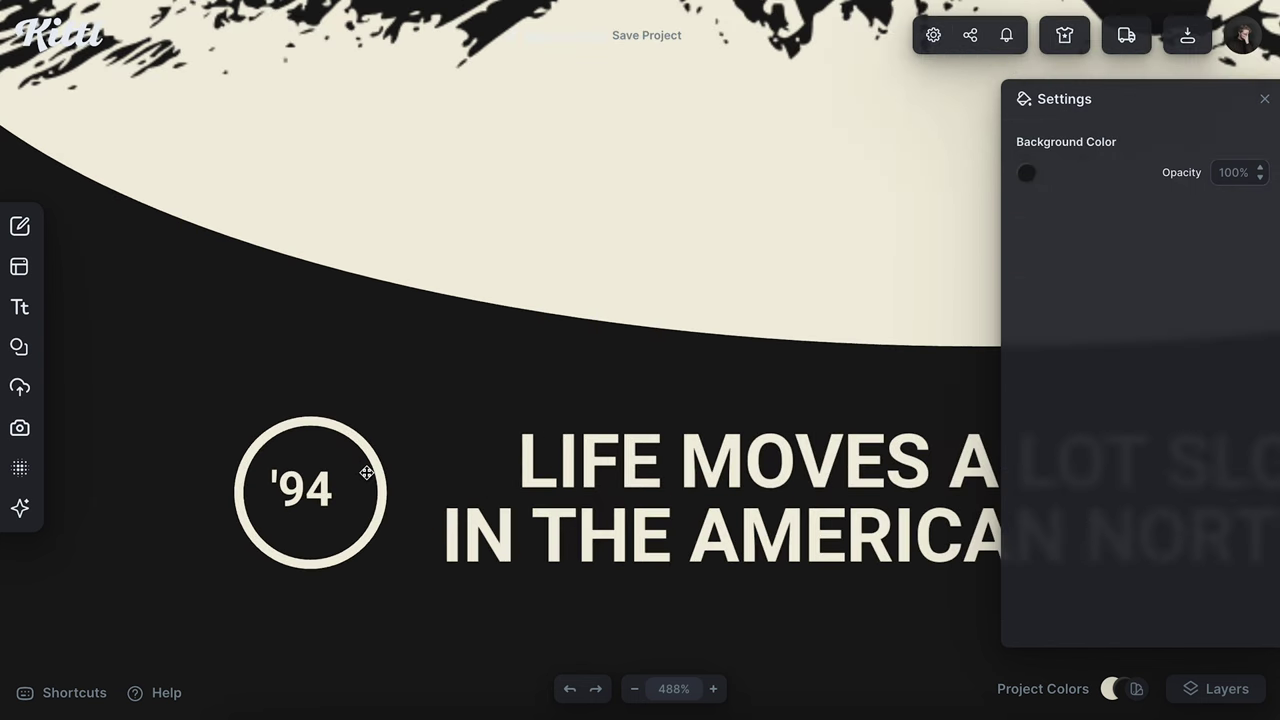
click(396, 472)
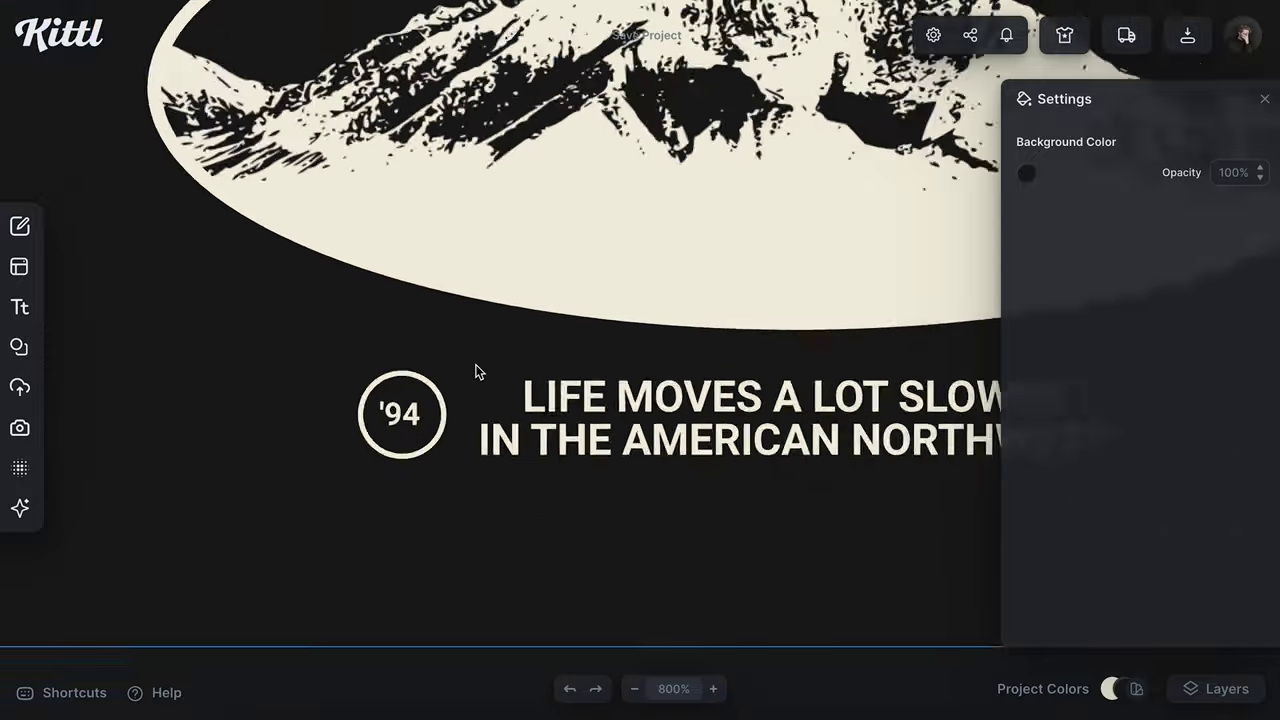
scroll(476, 371, down, 5)
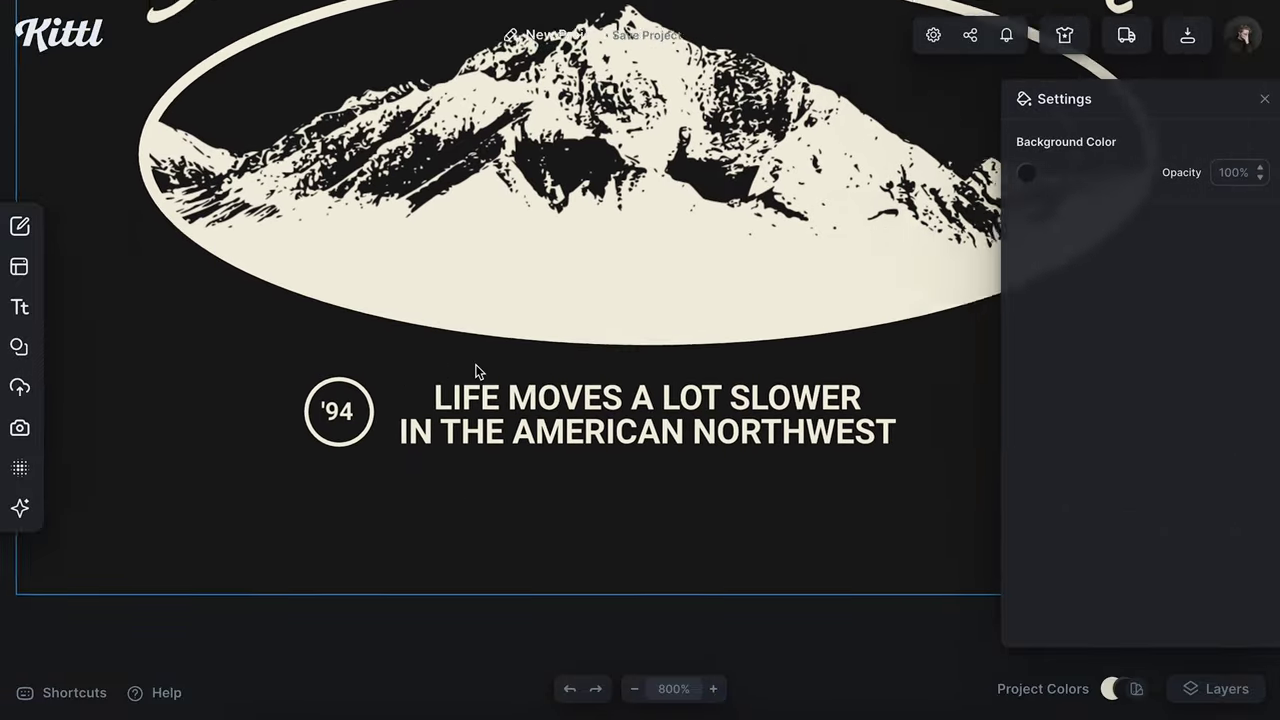
scroll(476, 371, right, 2)
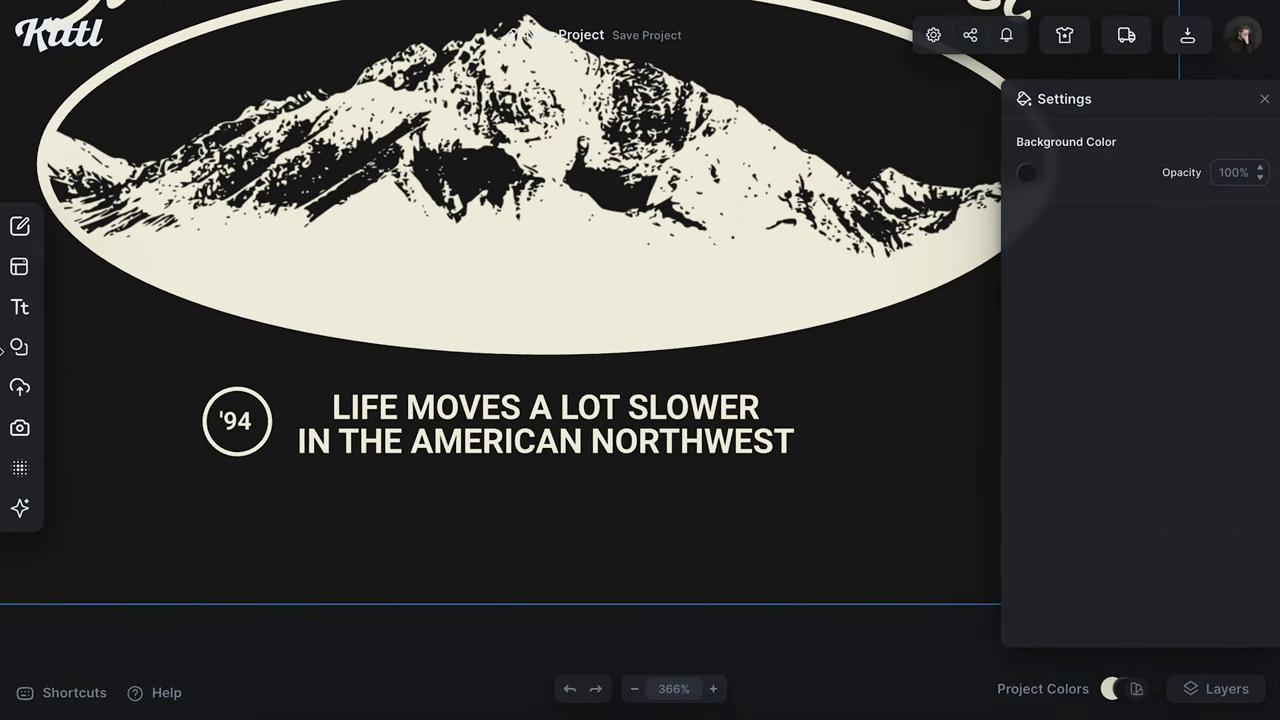
click(19, 347)
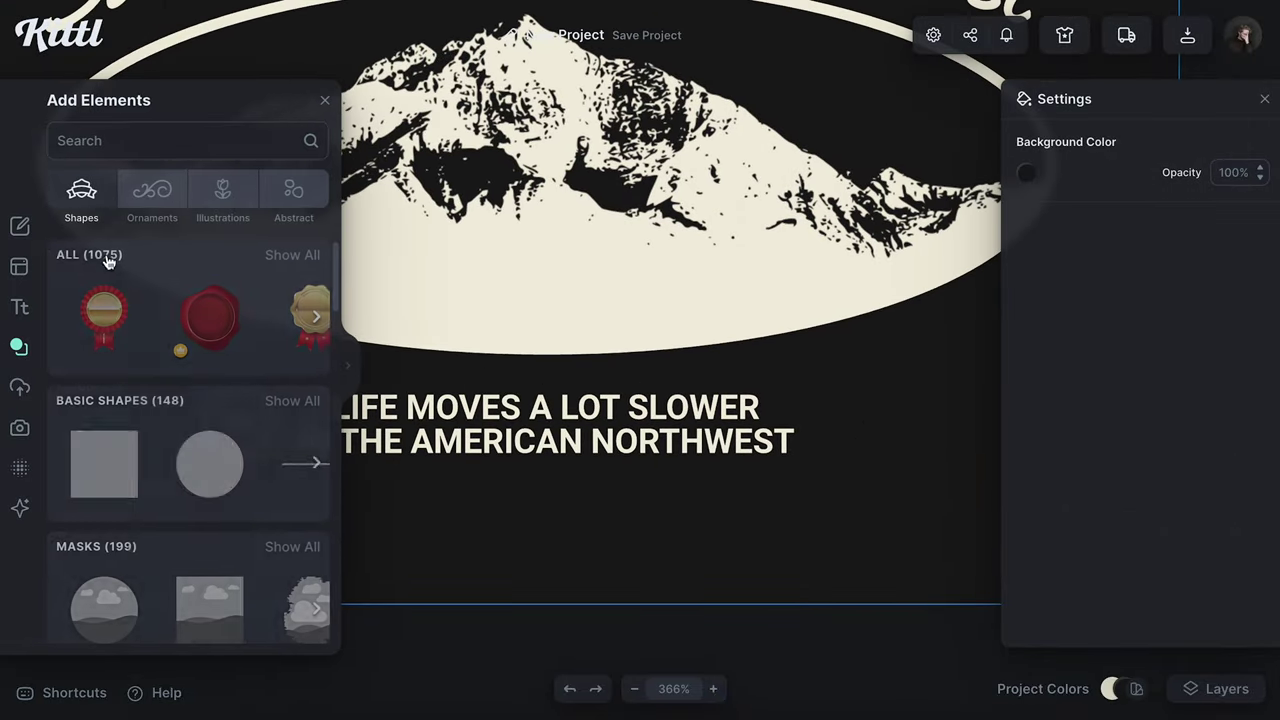
Add the spiky starburst basic shape, shrink it to circle size, and place it right of the tagline.
click(299, 402)
click(349, 366)
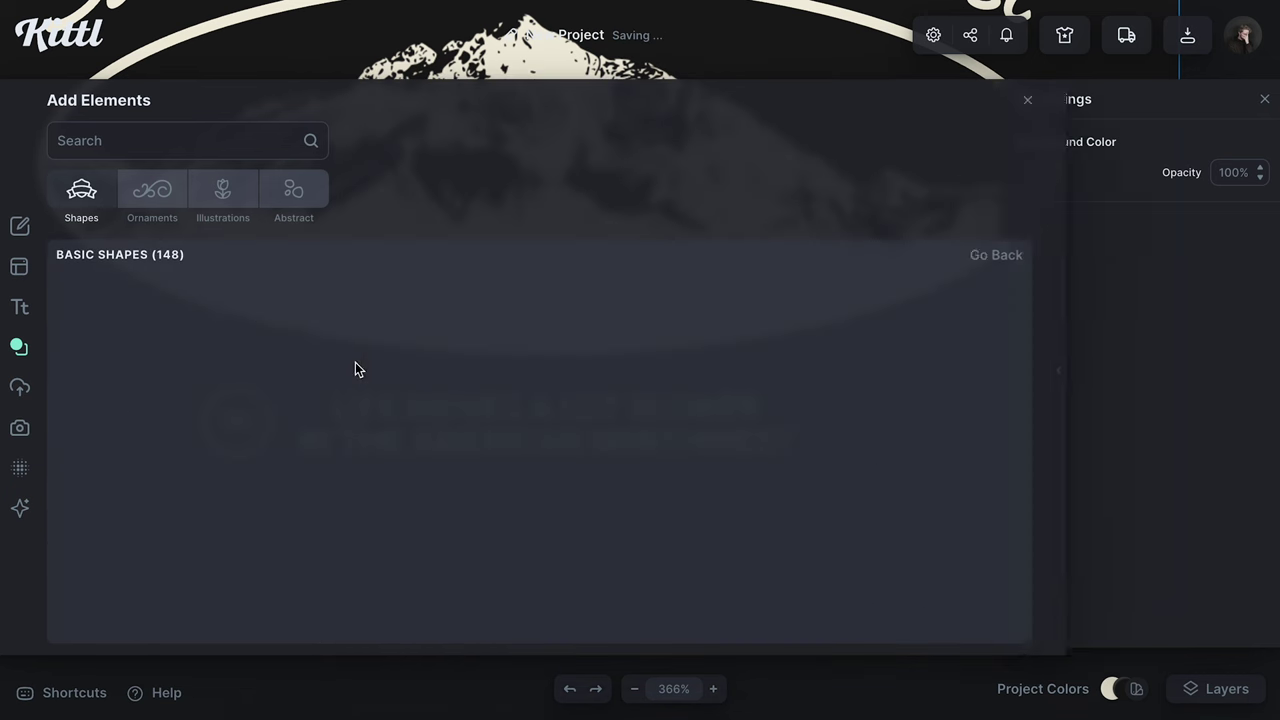
scroll(615, 446, down, 1)
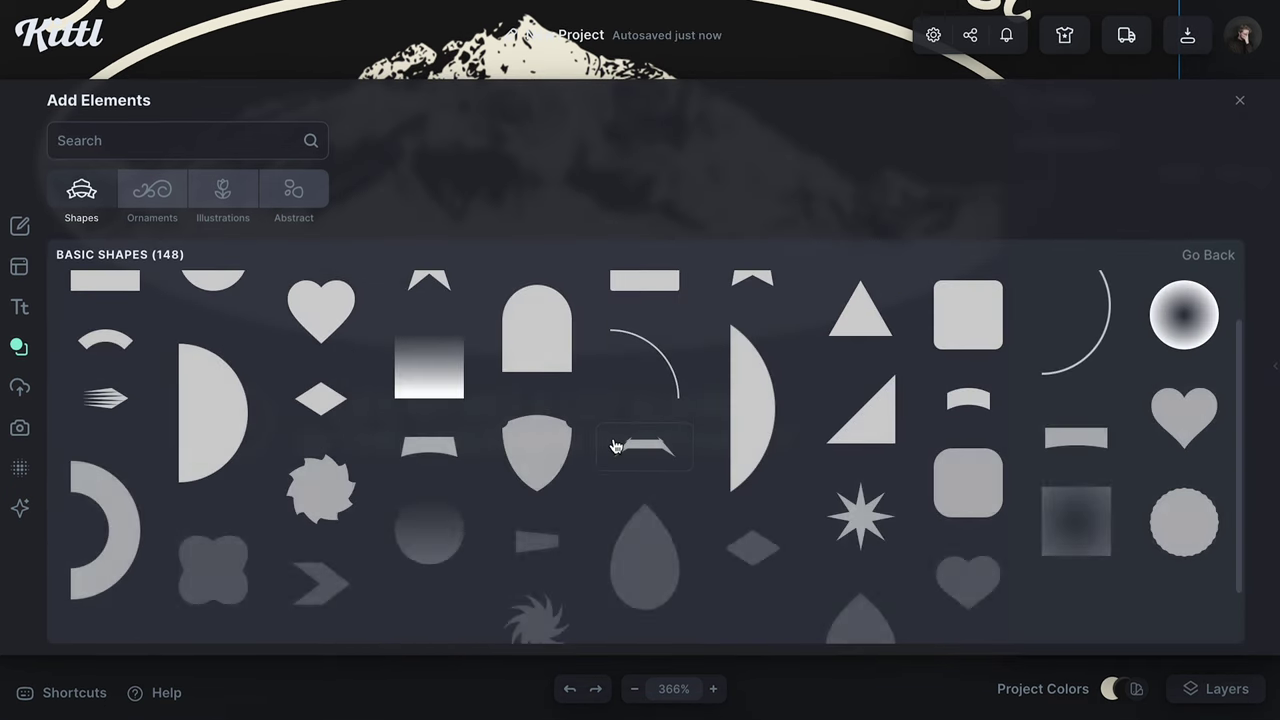
scroll(615, 446, down, 10)
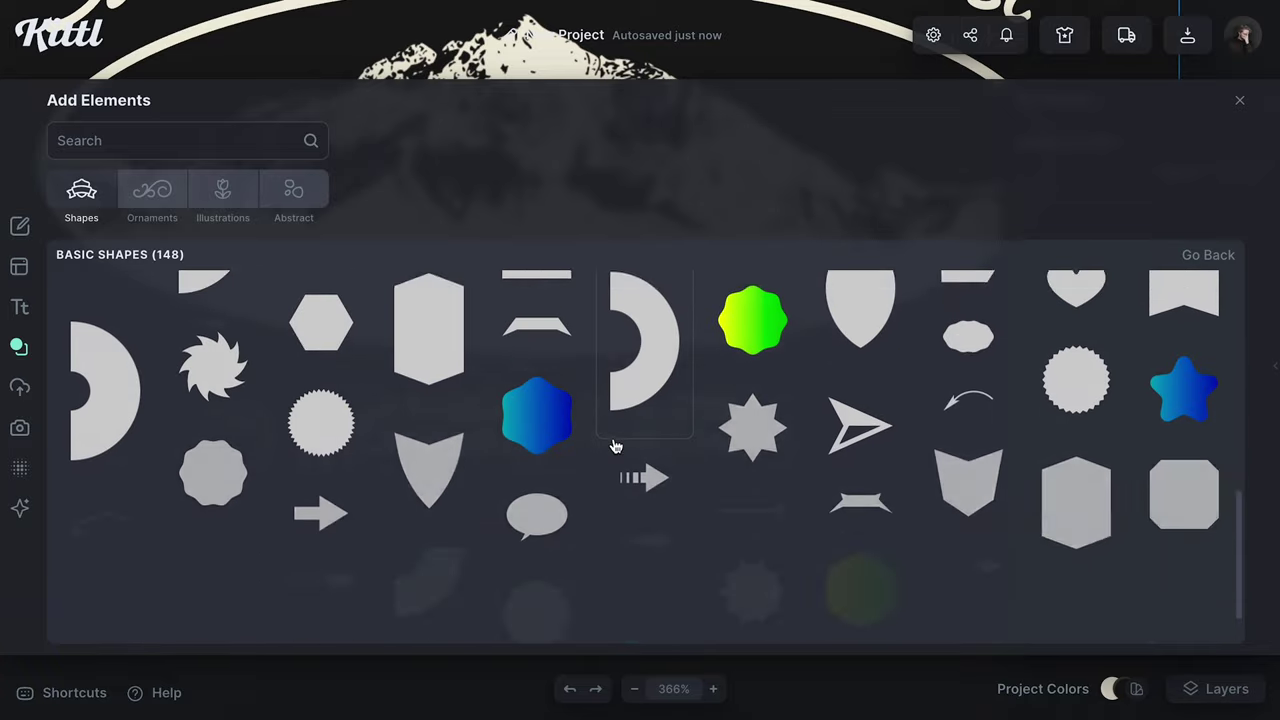
scroll(614, 449, up, 2)
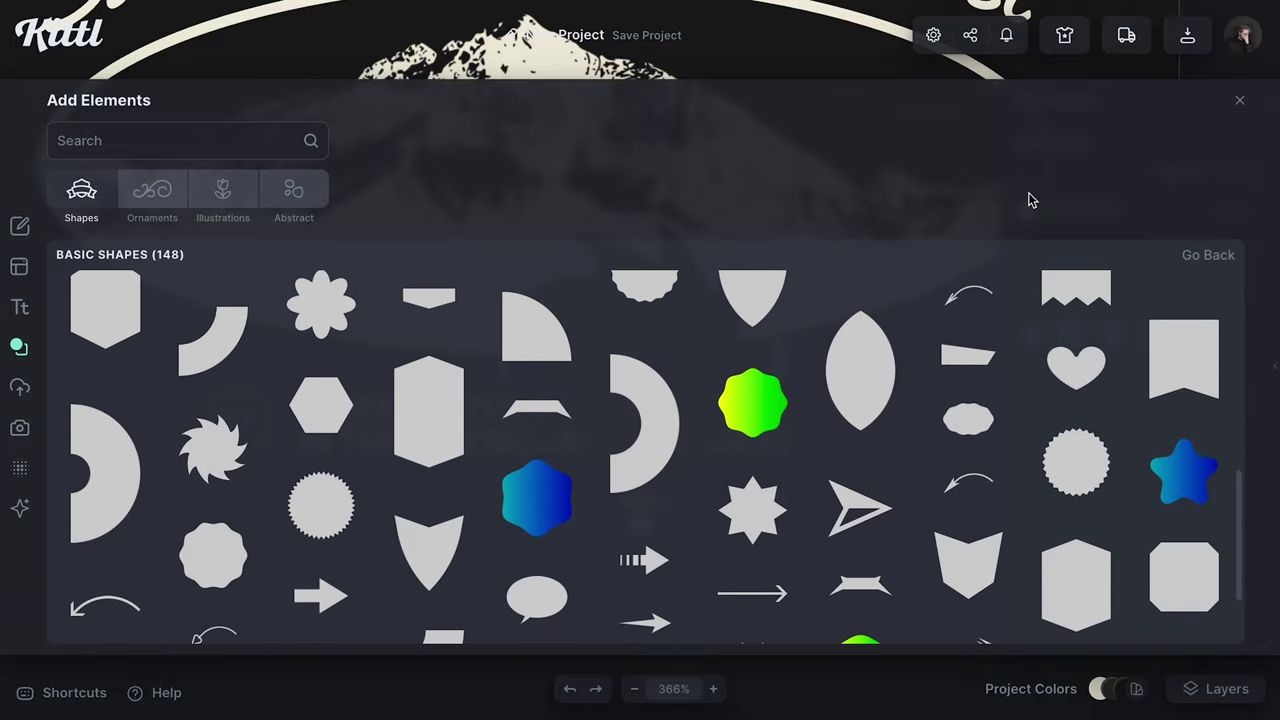
click(1239, 100)
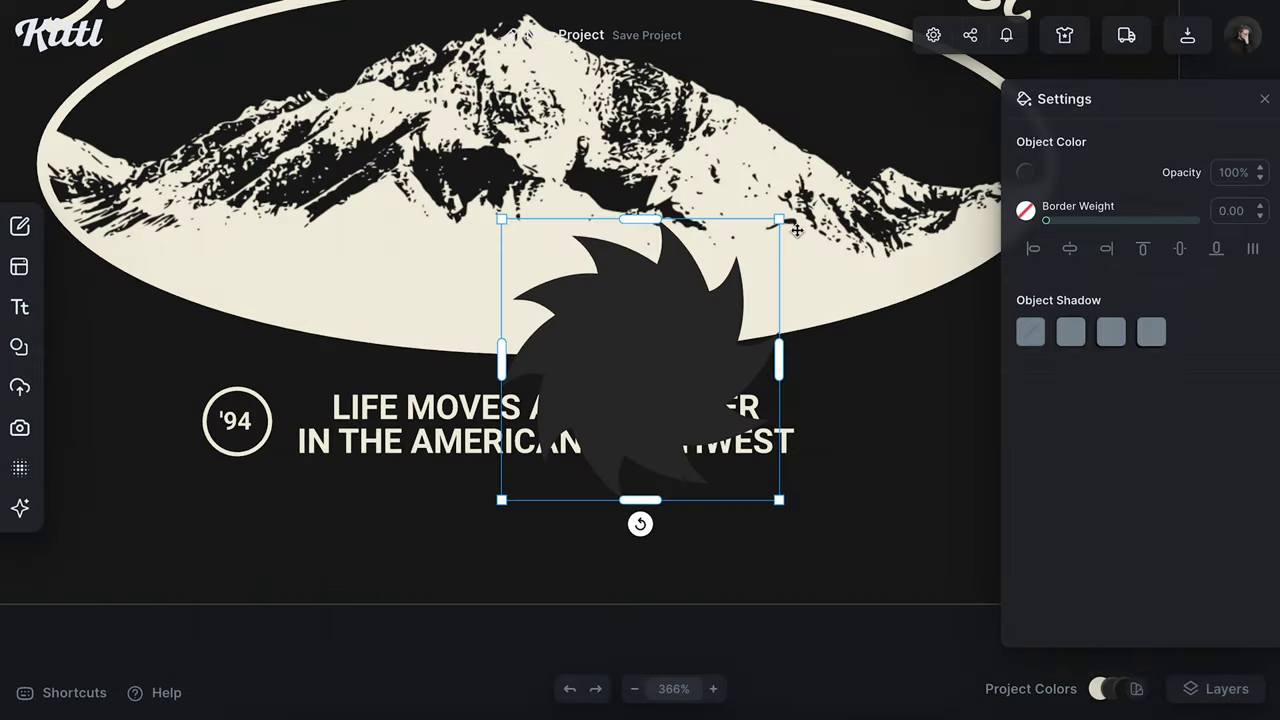
drag(779, 218, 246, 422)
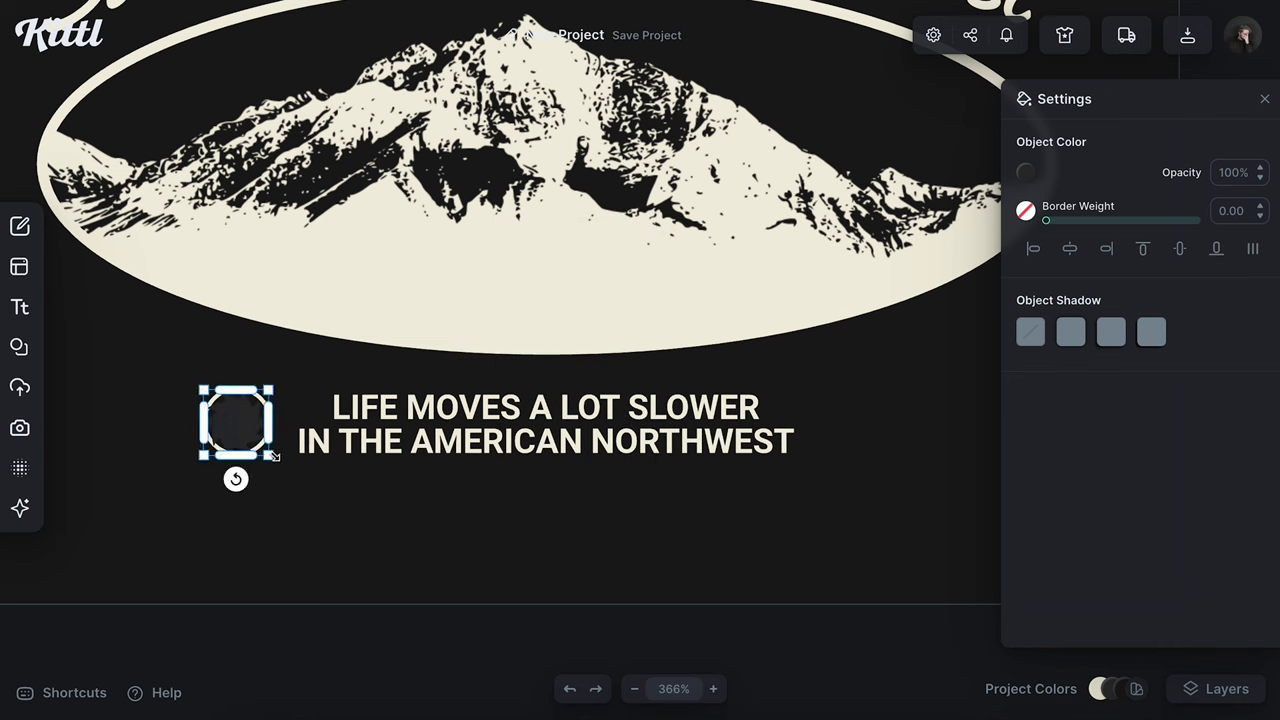
drag(236, 422, 843, 423)
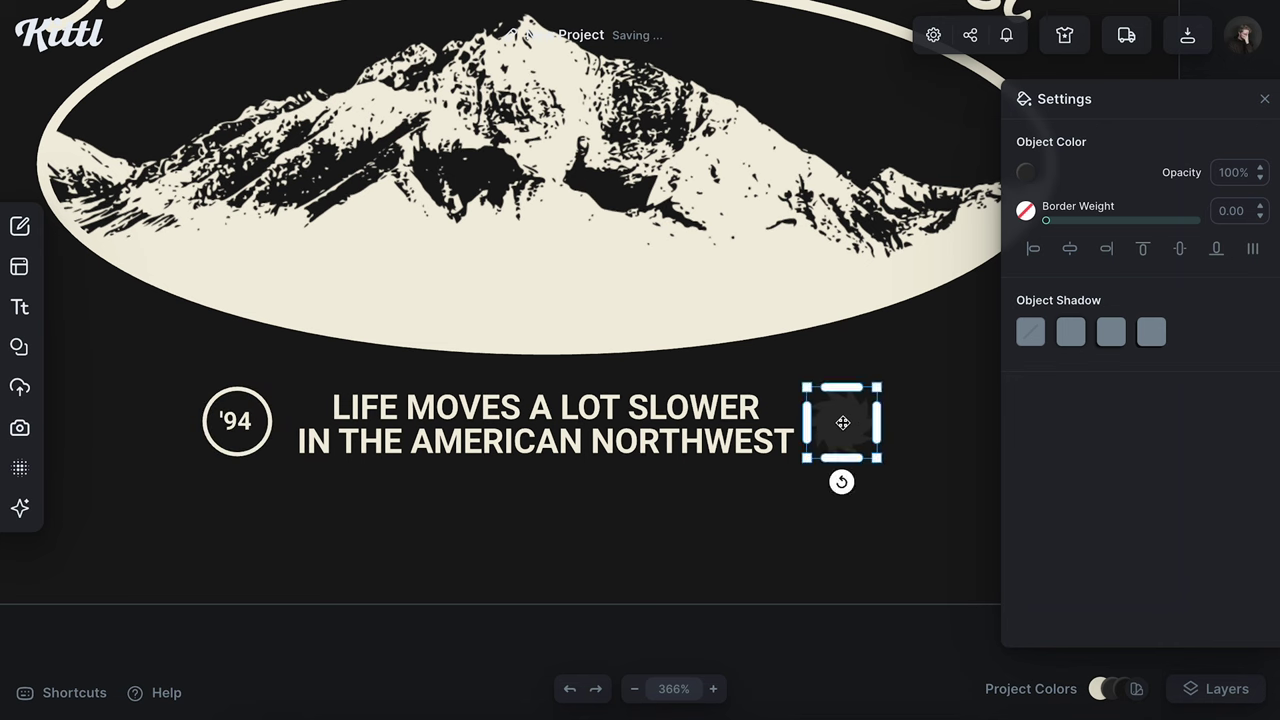
Remove the starburst's fill and give it a cream 0.90 outline.
click(1028, 174)
click(750, 405)
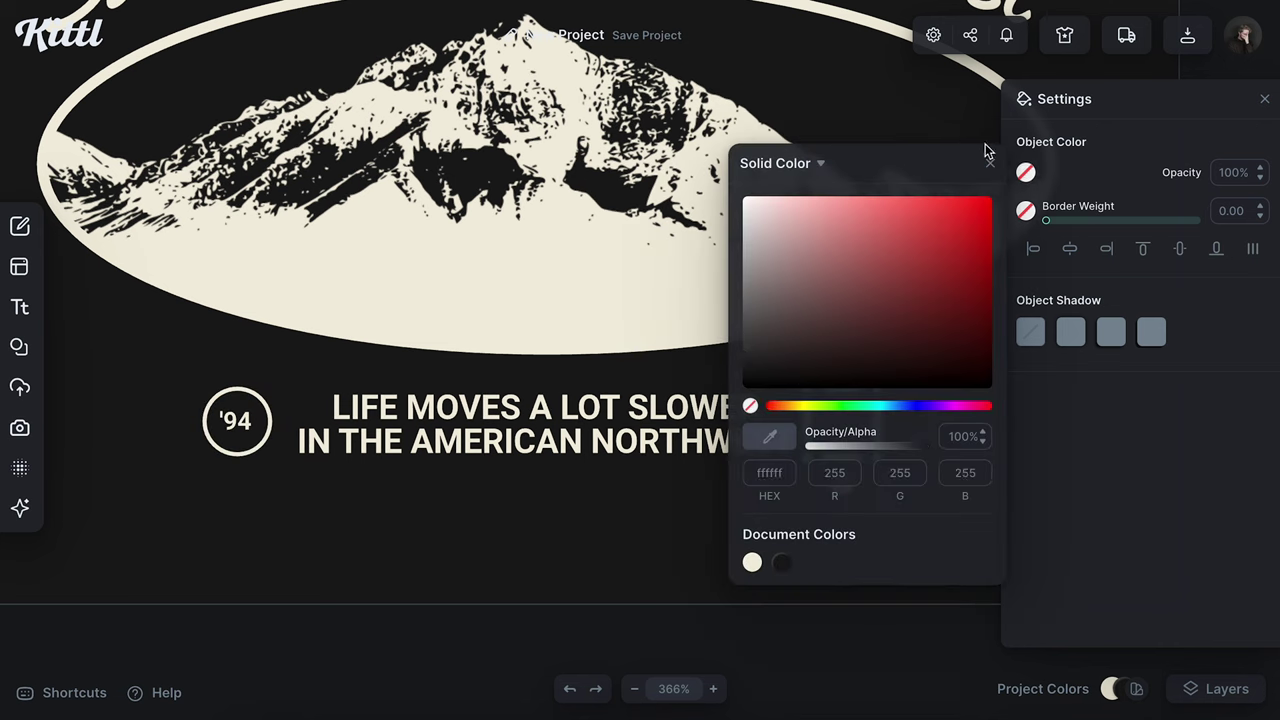
click(990, 161)
click(1027, 212)
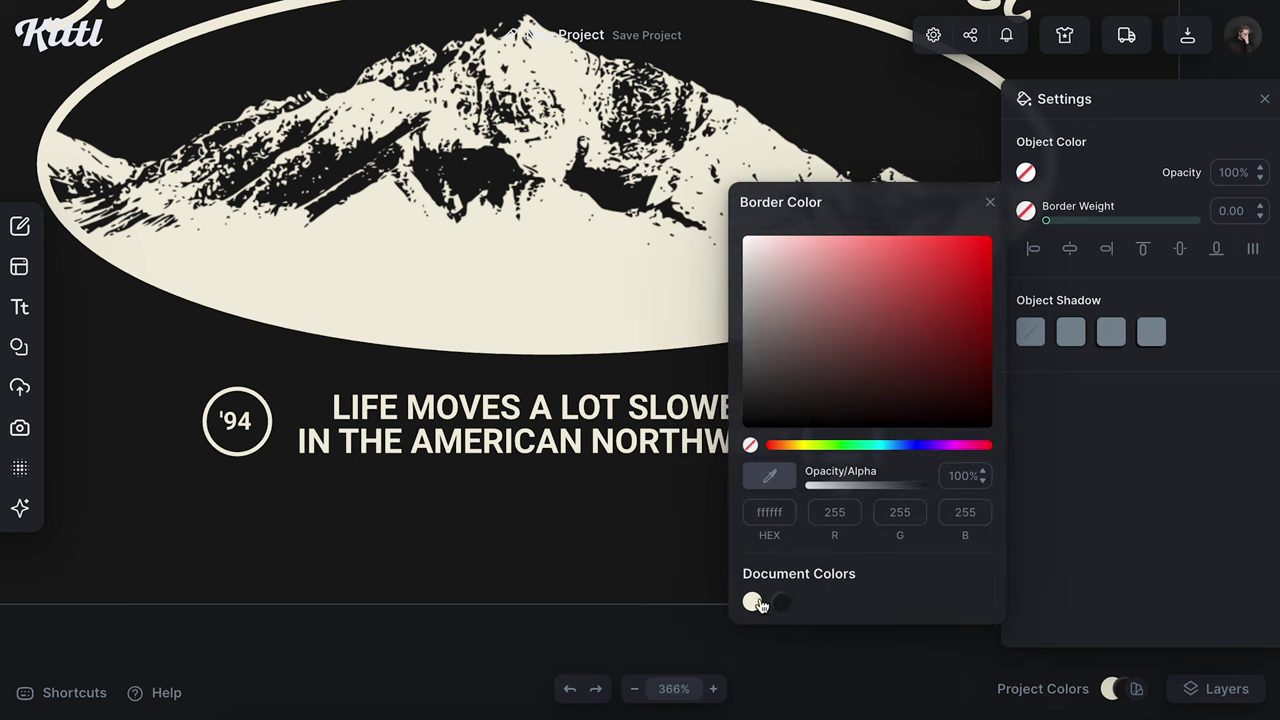
click(754, 602)
click(990, 202)
drag(1045, 224, 1047, 224)
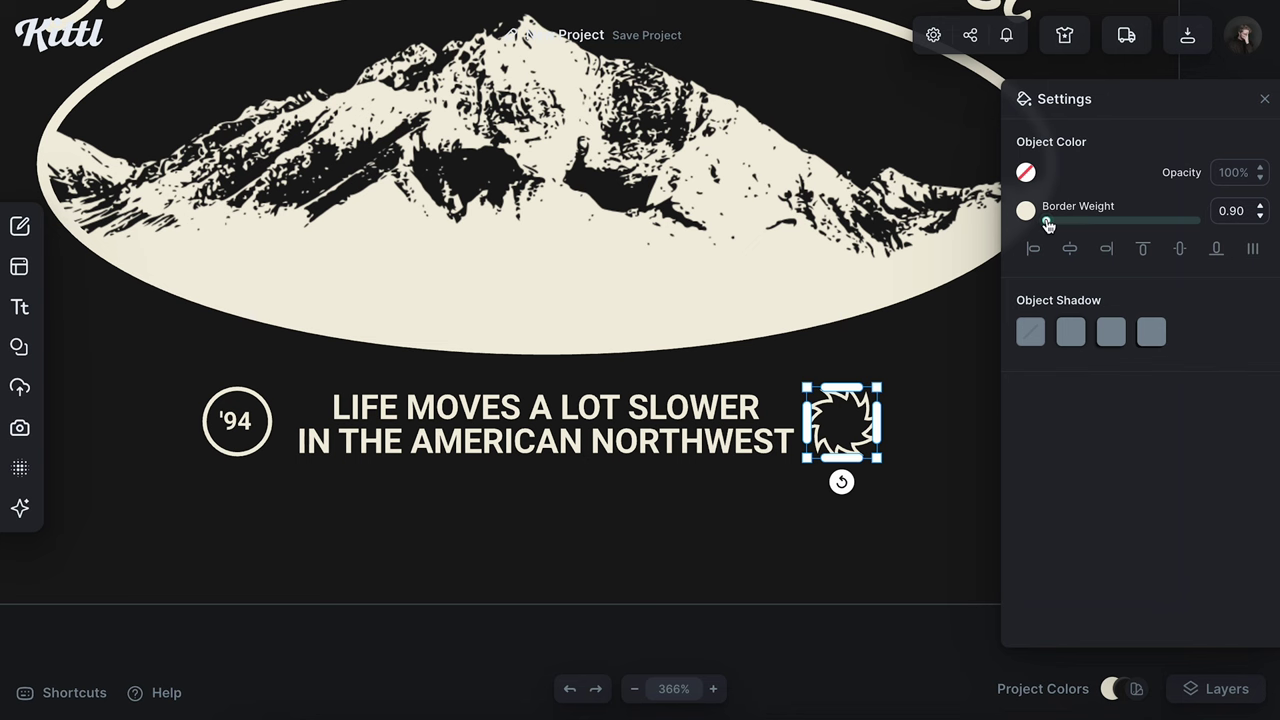
click(906, 449)
click(862, 436)
click(683, 526)
Add a new text box reading 'NW' in Yellowtail, coloured cream.
key(t)
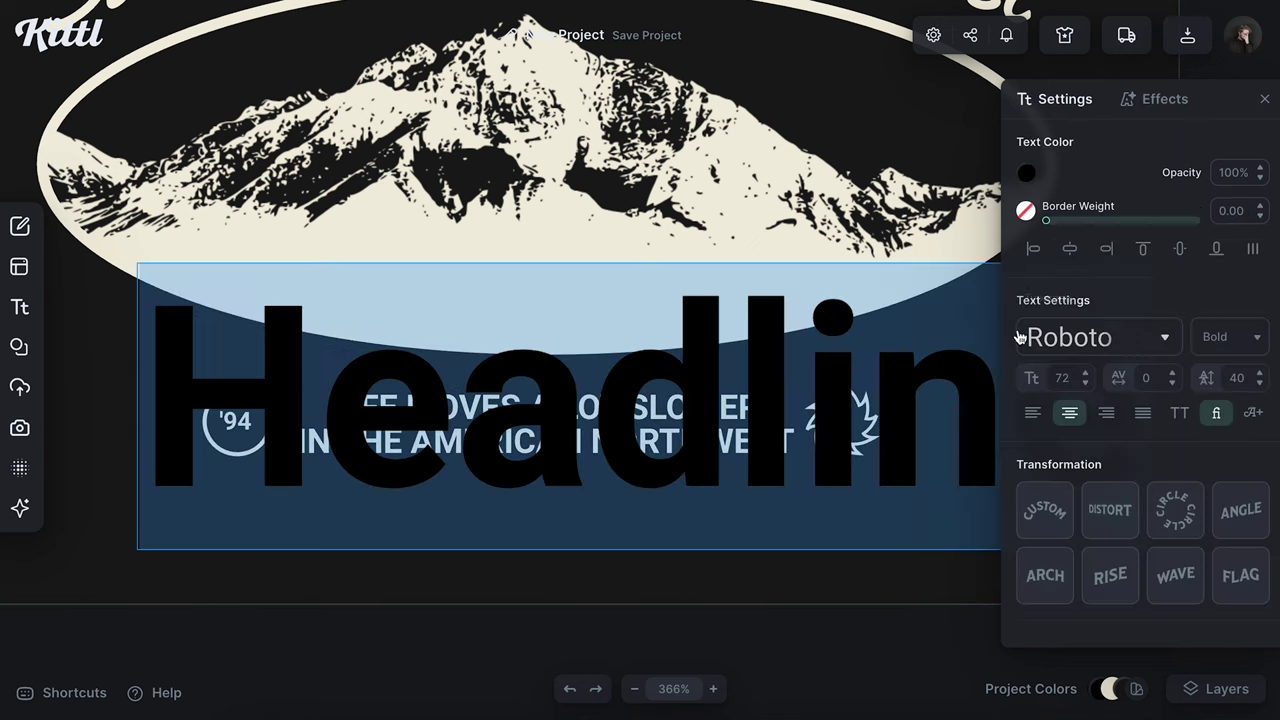
click(1094, 336)
click(809, 233)
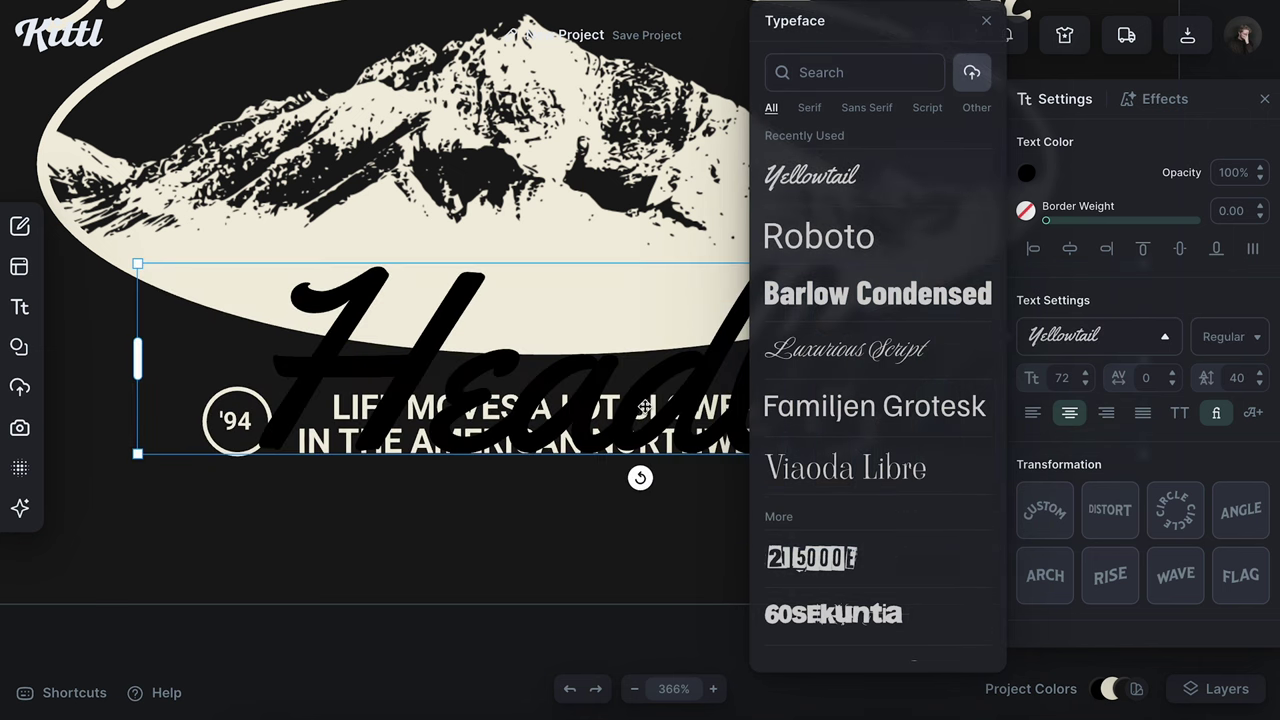
double_click(645, 405)
key(ctrl+a)
text(NW)
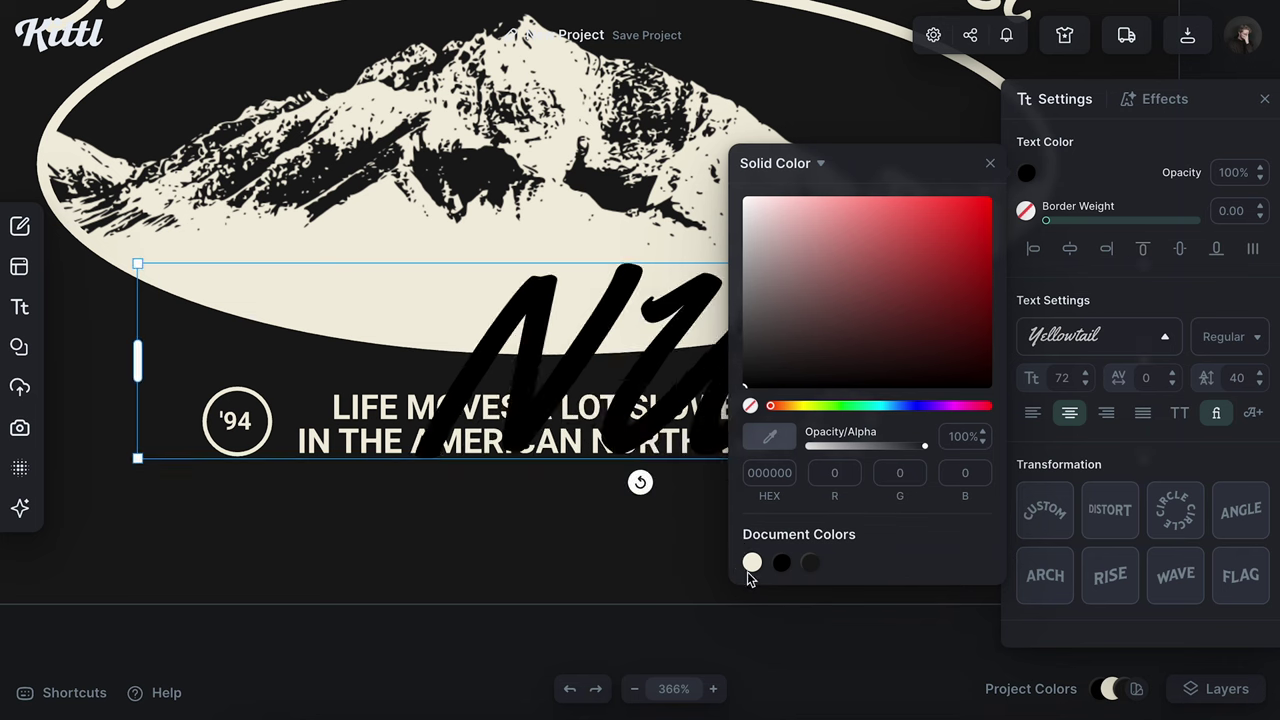
click(752, 562)
click(989, 164)
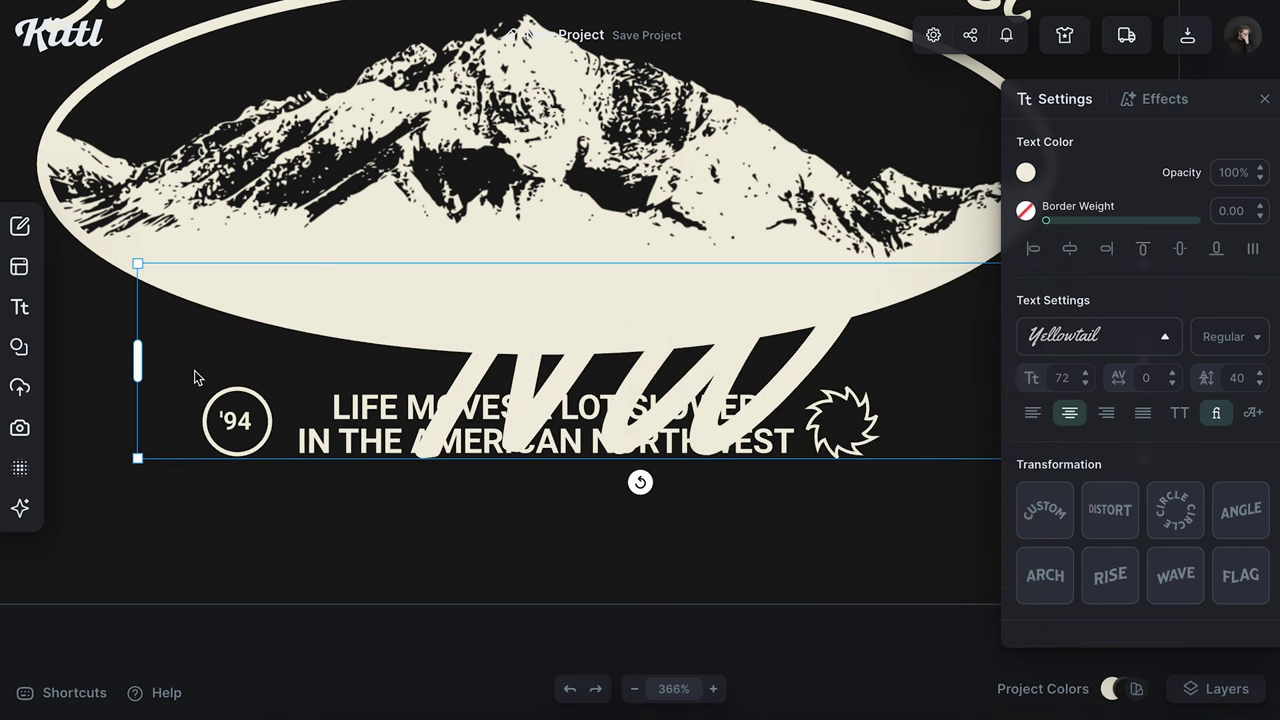
Shrink the NW text to size 6 inside the starburst and close the Settings panel.
drag(138, 366, 373, 366)
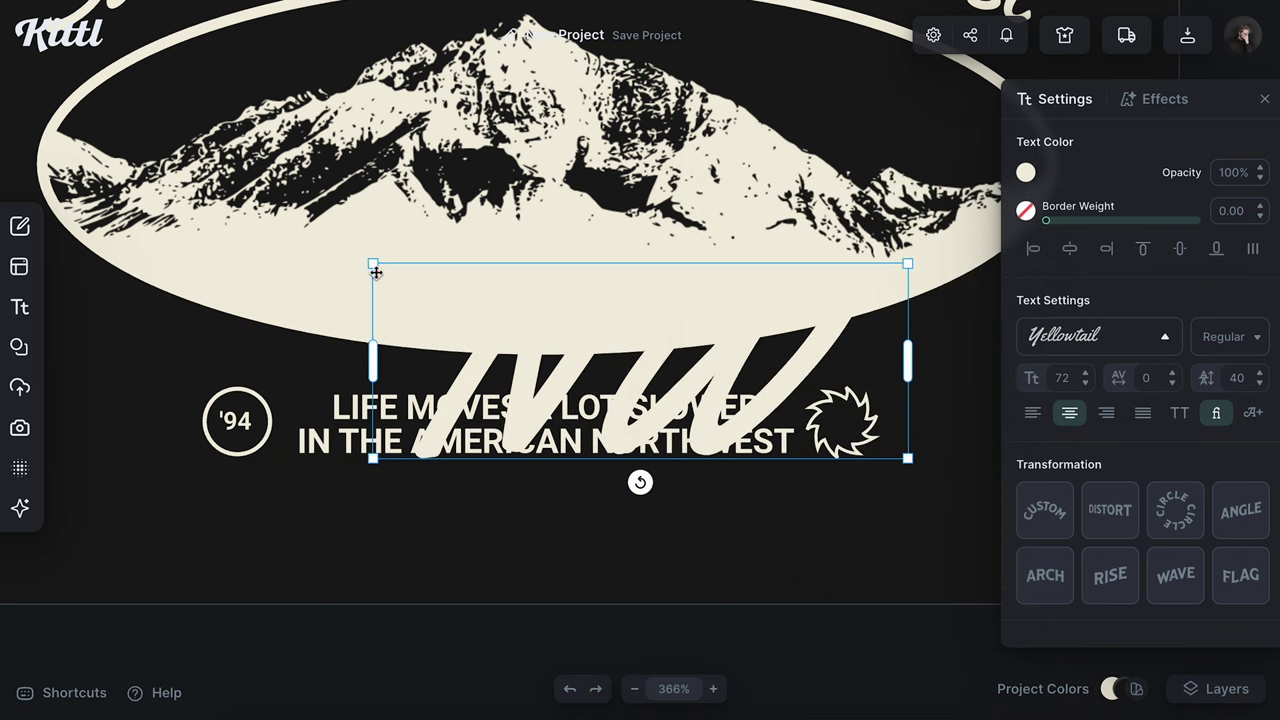
drag(373, 265, 847, 418)
scroll(840, 431, up, 5)
click(969, 323)
scroll(969, 323, down, 5)
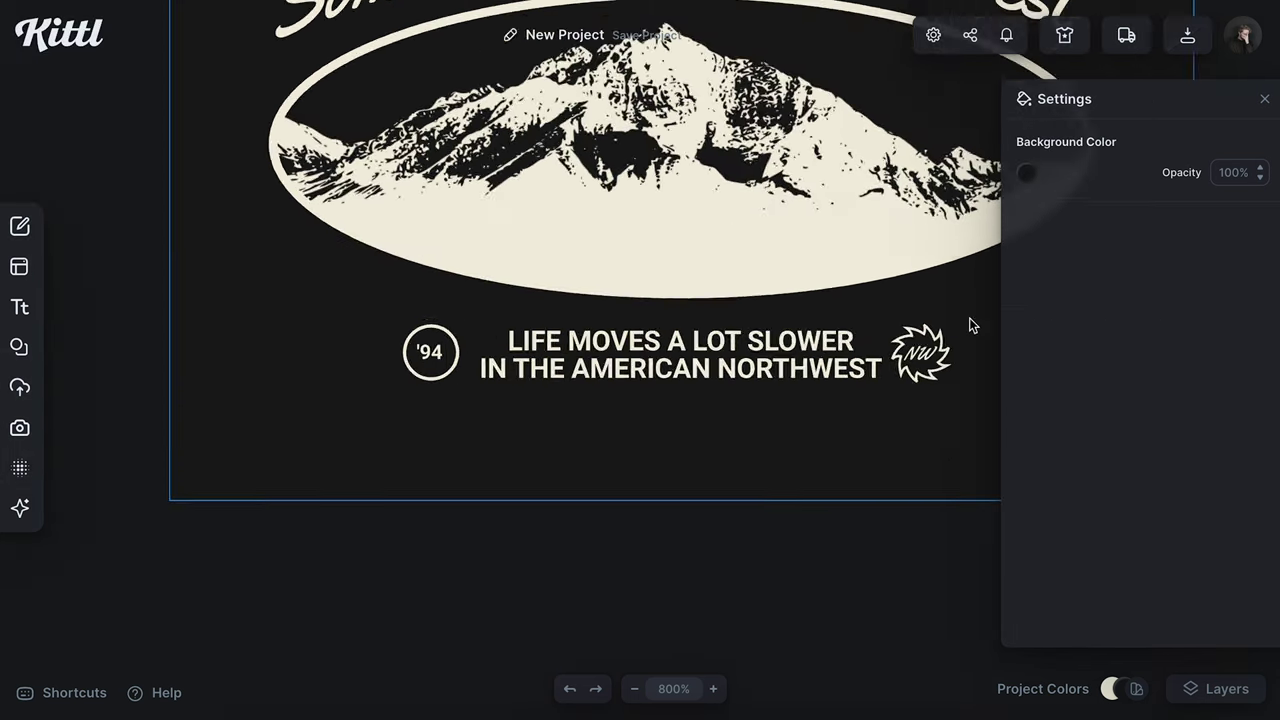
click(1265, 101)
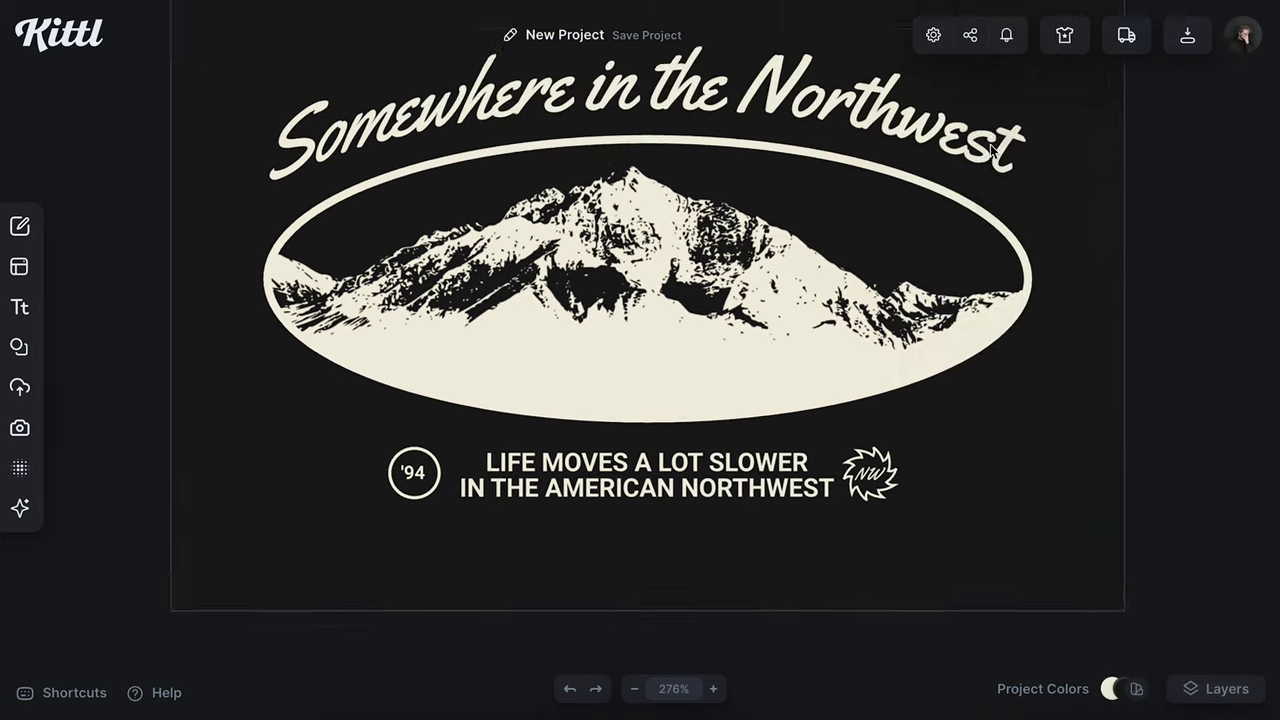